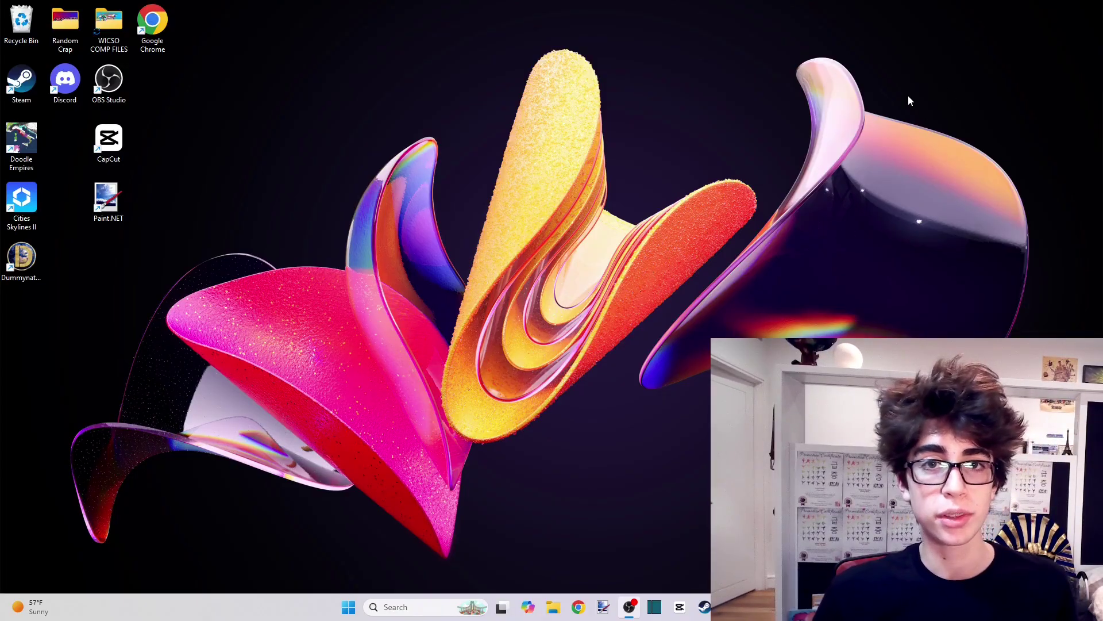
Step: Search Chrome for 'pait.net download', open the getpaint.net page, then launch Paint.NET and reopen Chrome
click(579, 608)
text(pa)
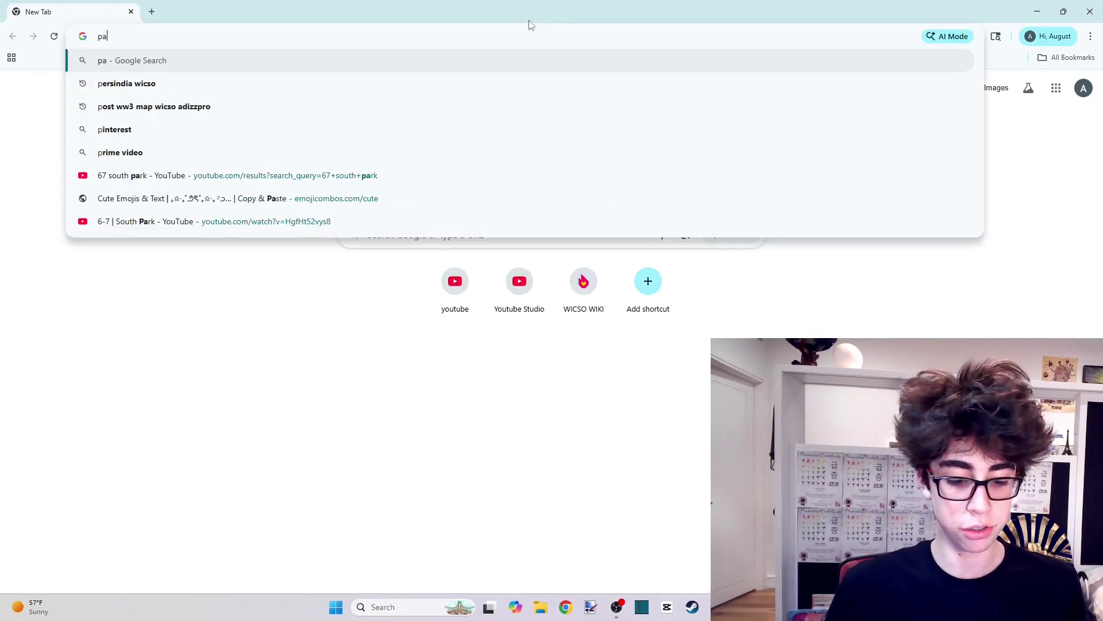
text(it.net download)
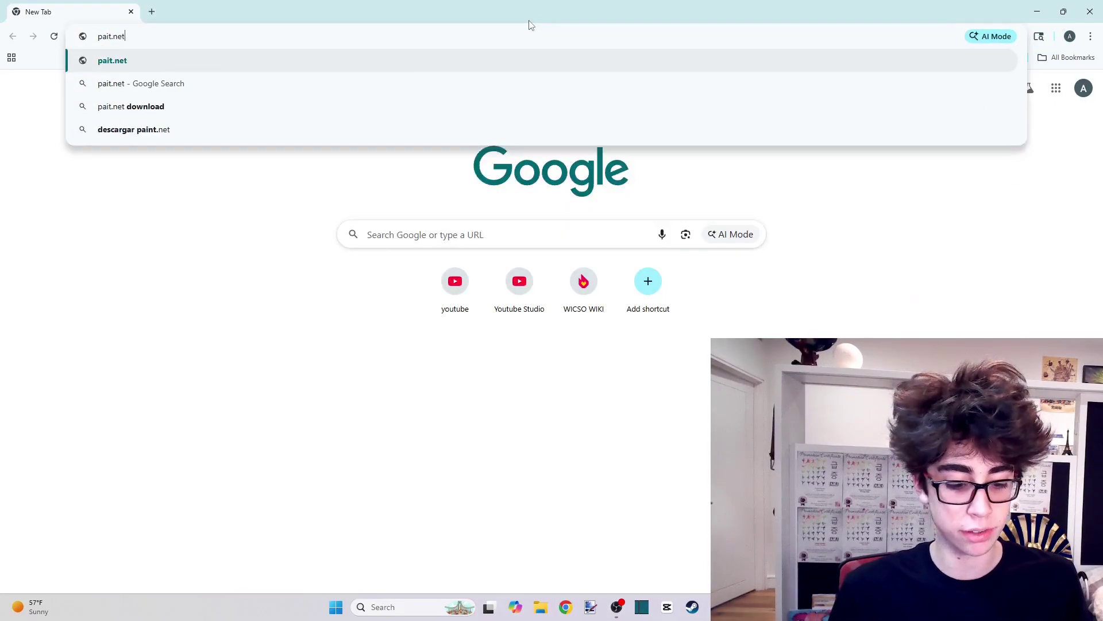
key(Return)
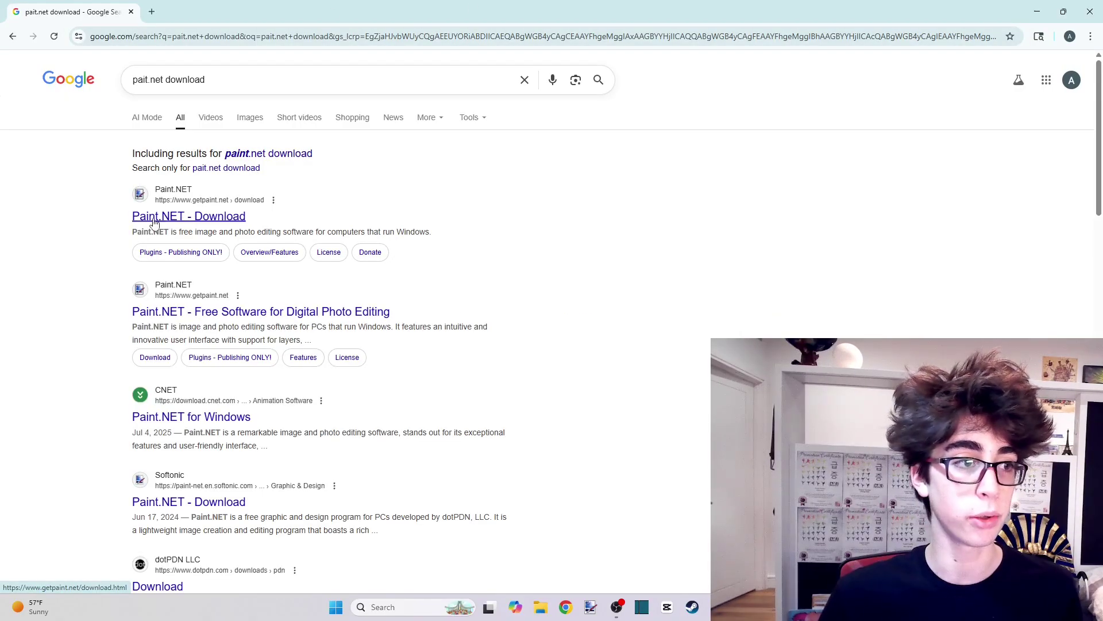
click(179, 219)
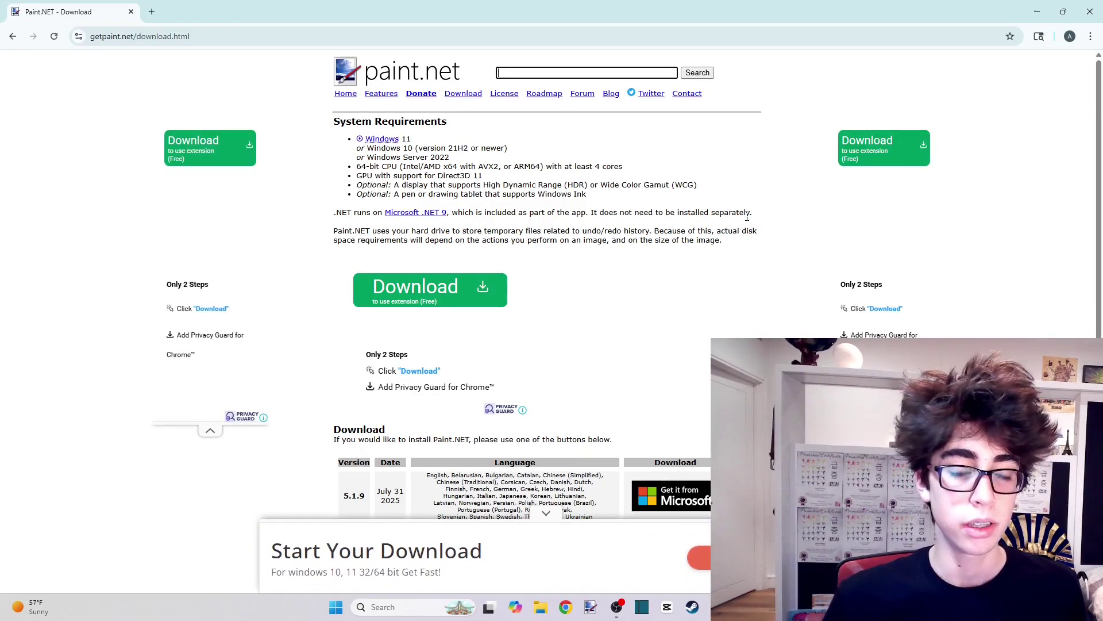
scroll(748, 217, down, 5)
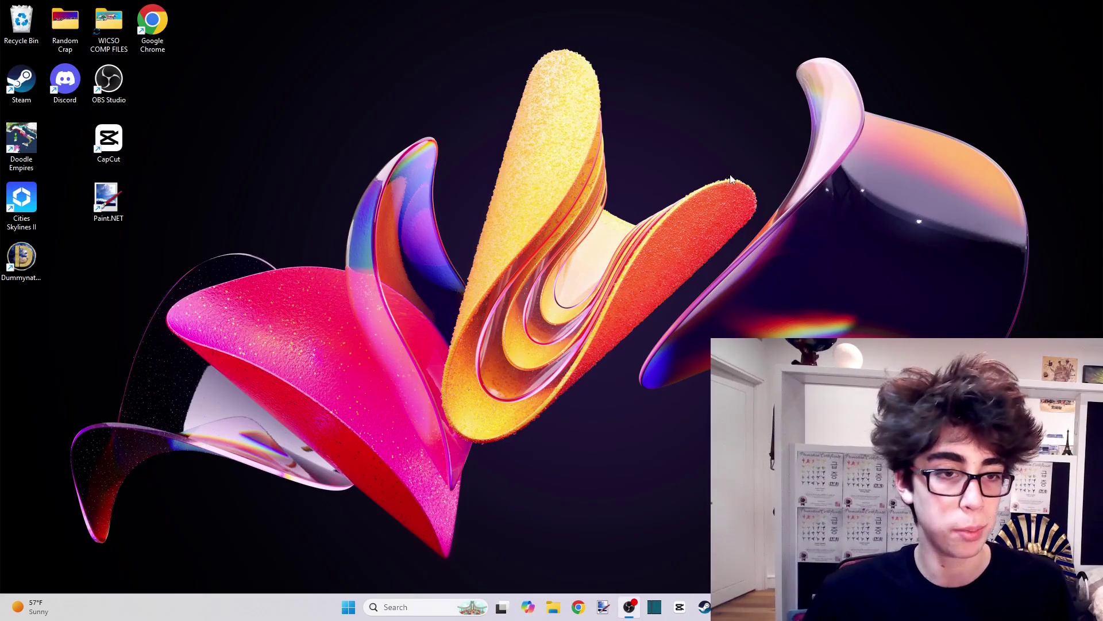
double_click(110, 201)
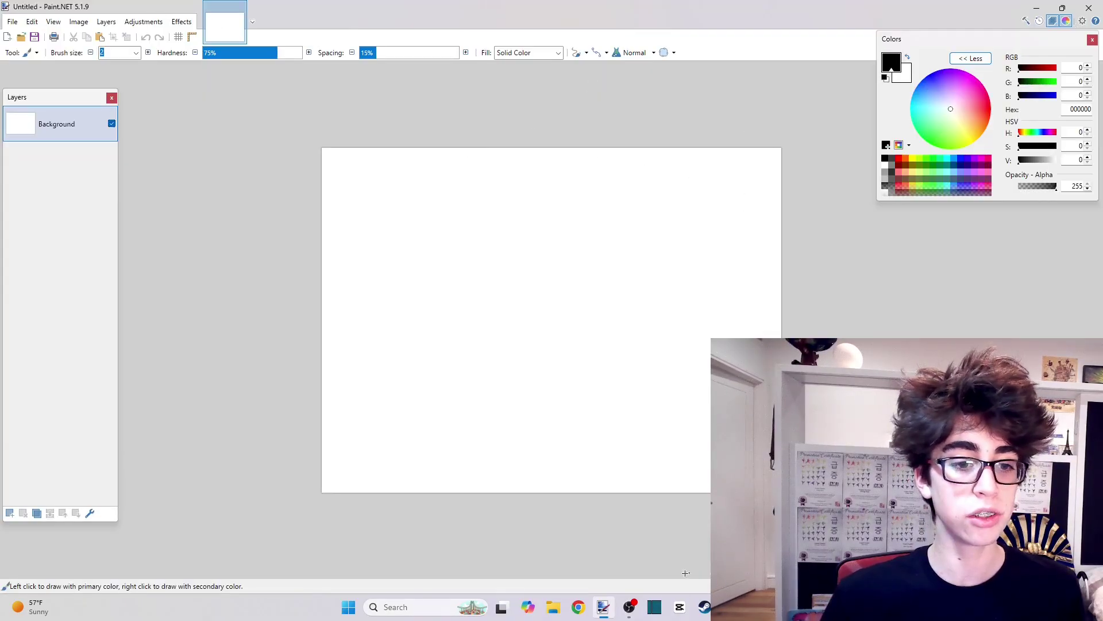
click(578, 607)
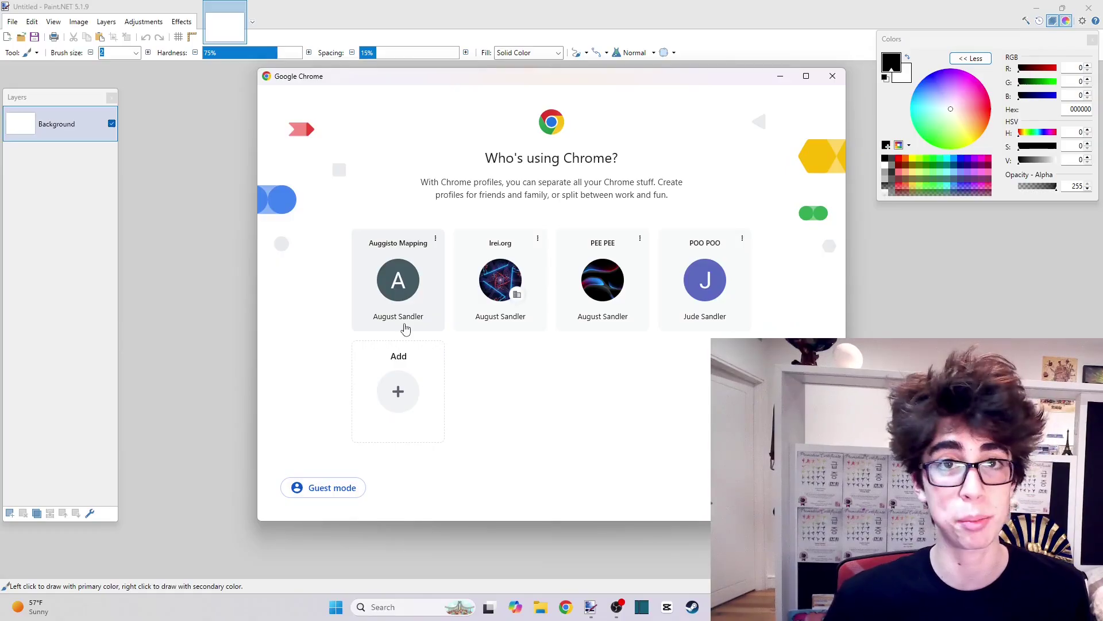
Step: Choose the first Chrome profile, search 'map chart' and go to mapchart.net's World maps menu
click(405, 328)
text(map chart)
key(Return)
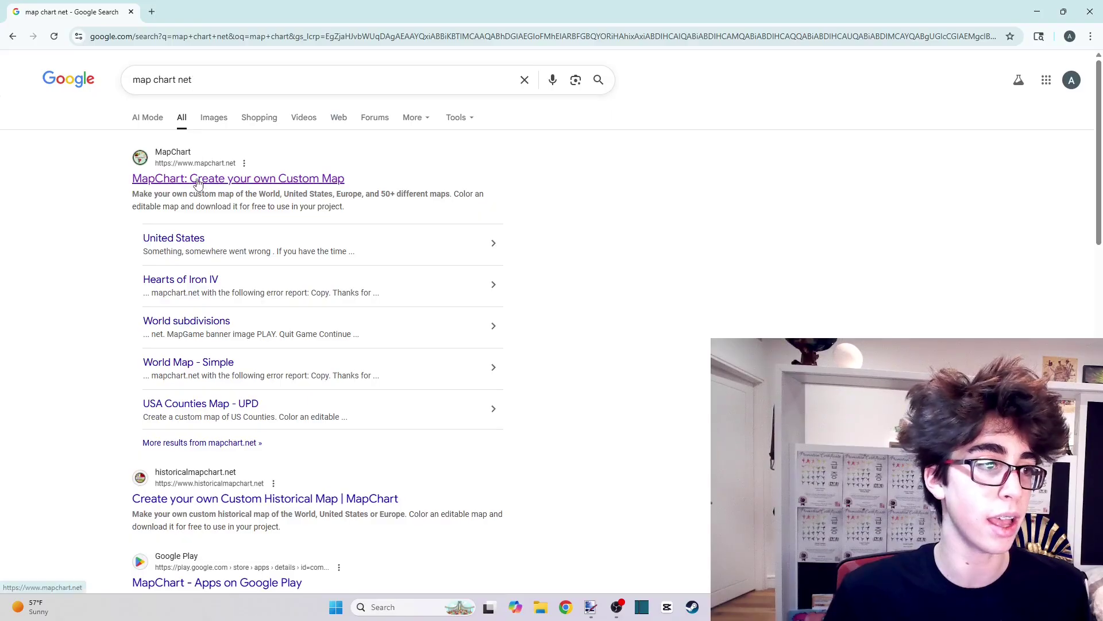
click(220, 179)
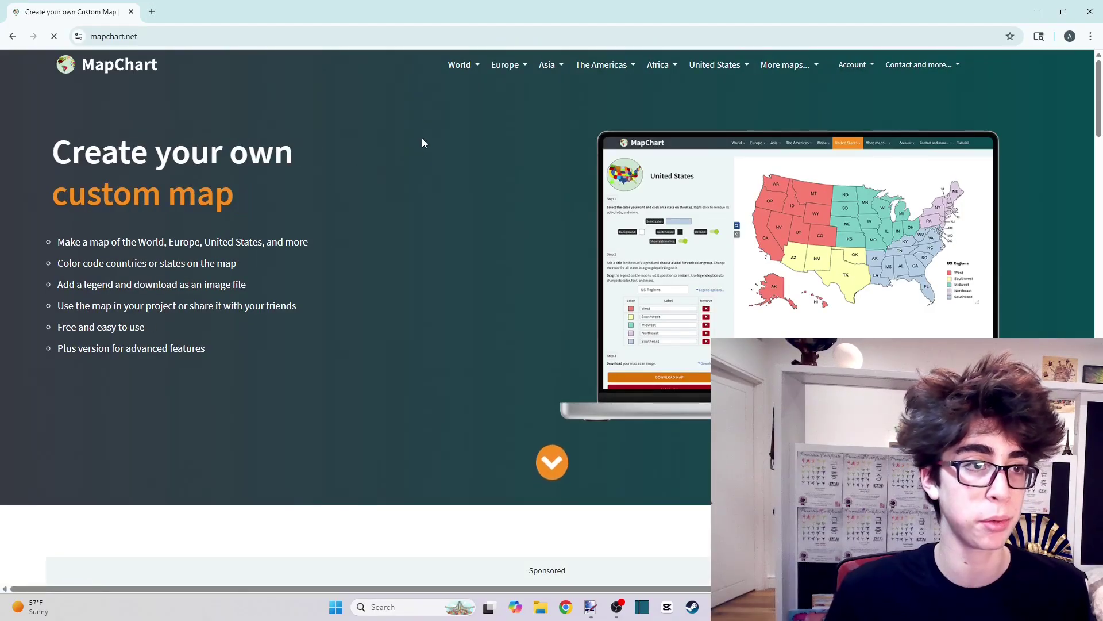
click(465, 67)
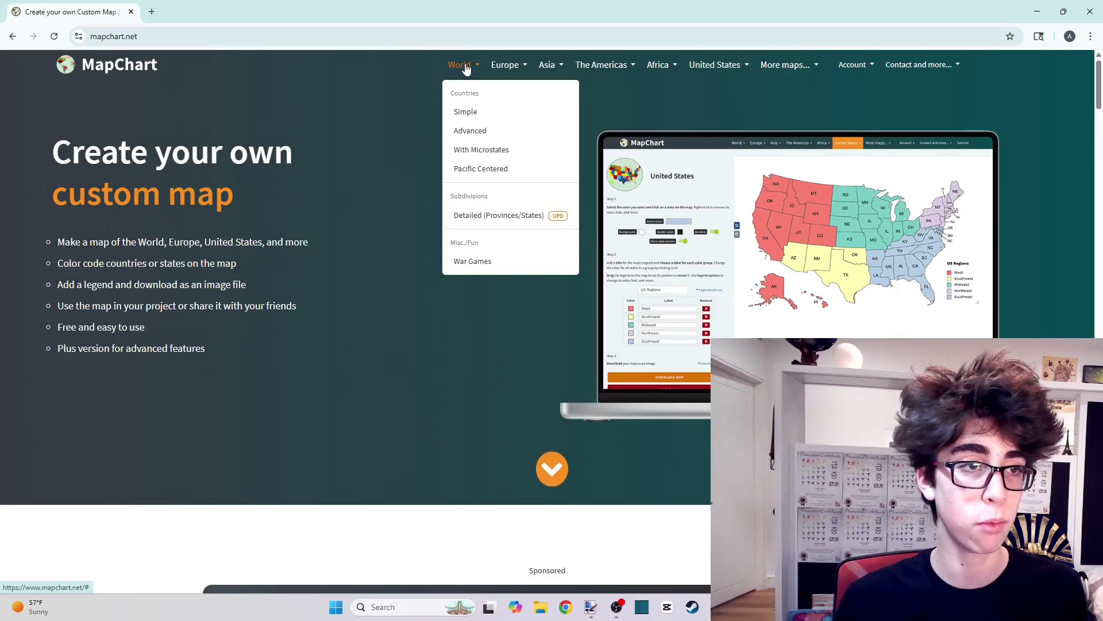
Step: Open the Advanced world map, choose the Robinson projection and turn off graticules
click(486, 130)
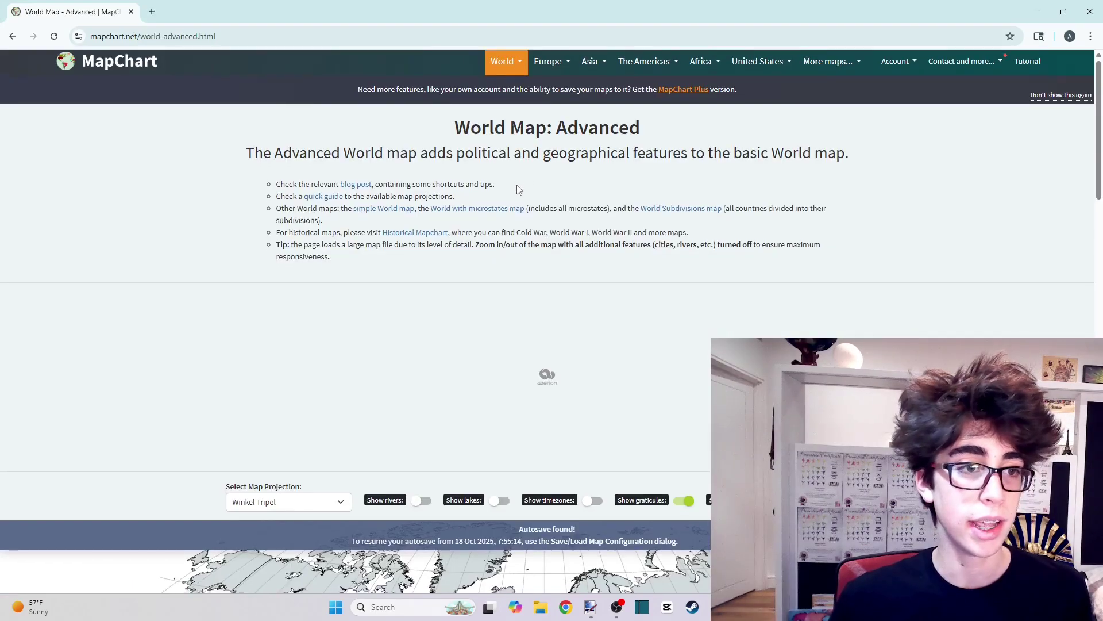
scroll(506, 185, down, 8)
scroll(505, 185, up, 1)
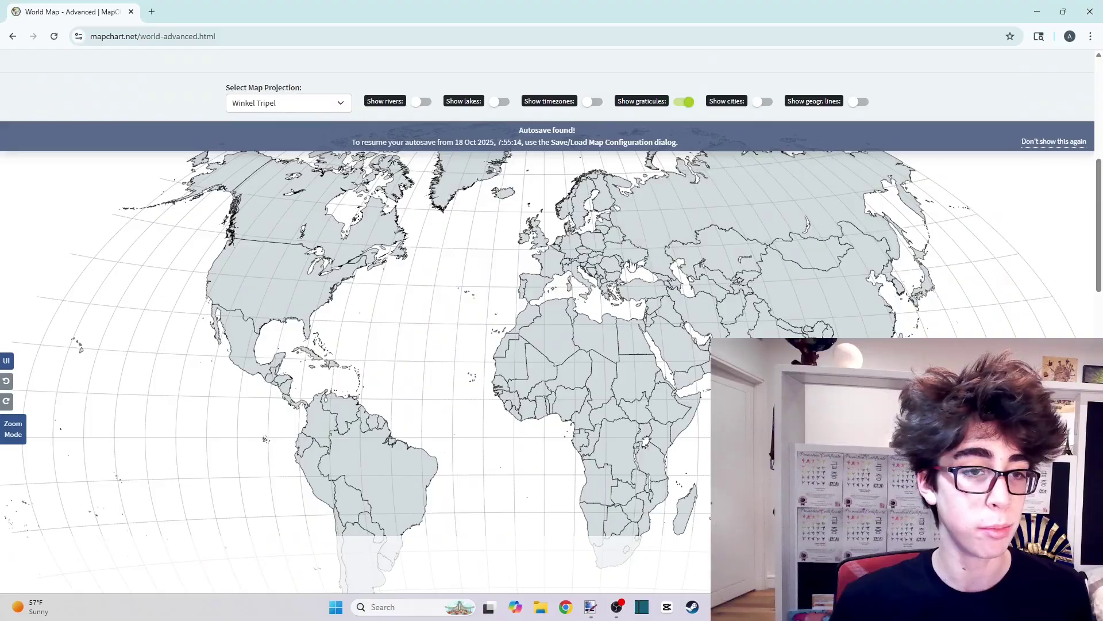
click(286, 105)
click(283, 182)
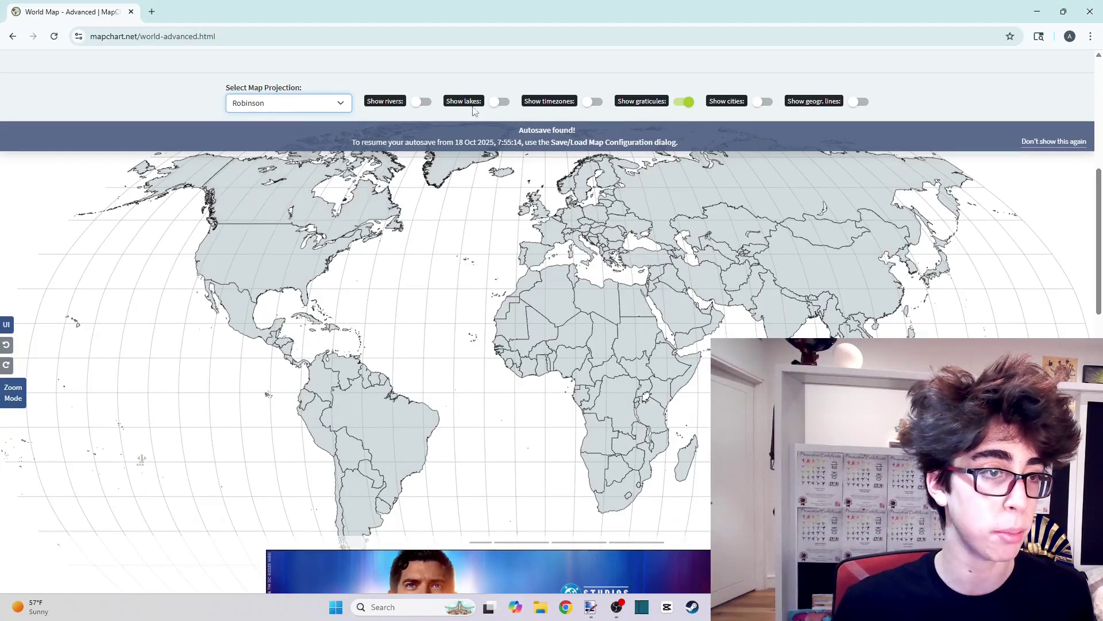
click(686, 102)
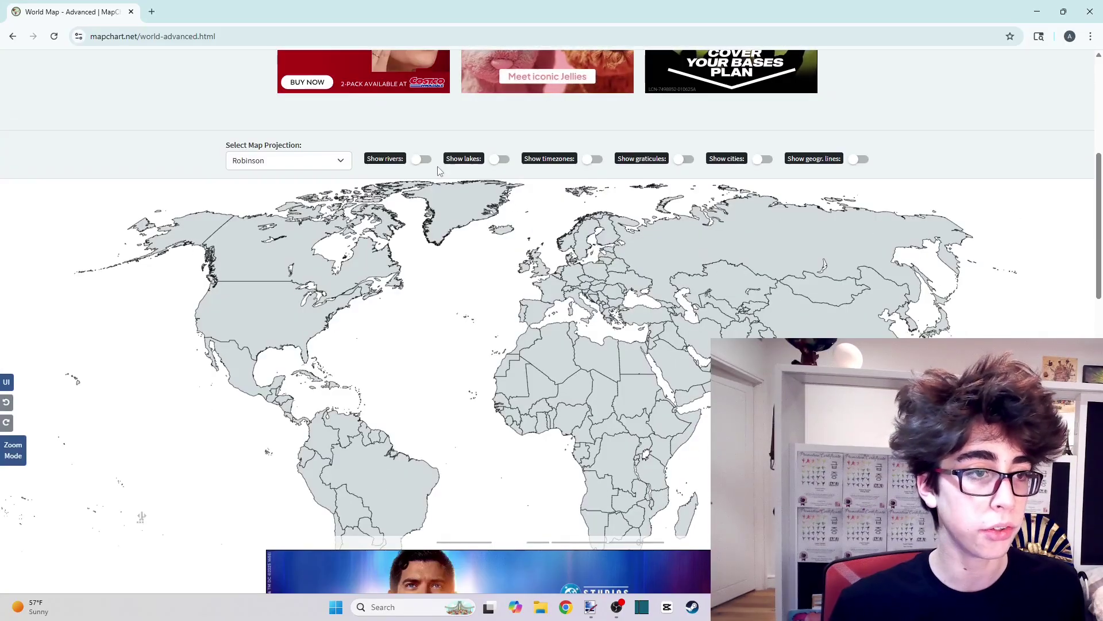
Step: Try the rivers and city-name toggles, switch both off again, and scroll through the editor
click(421, 159)
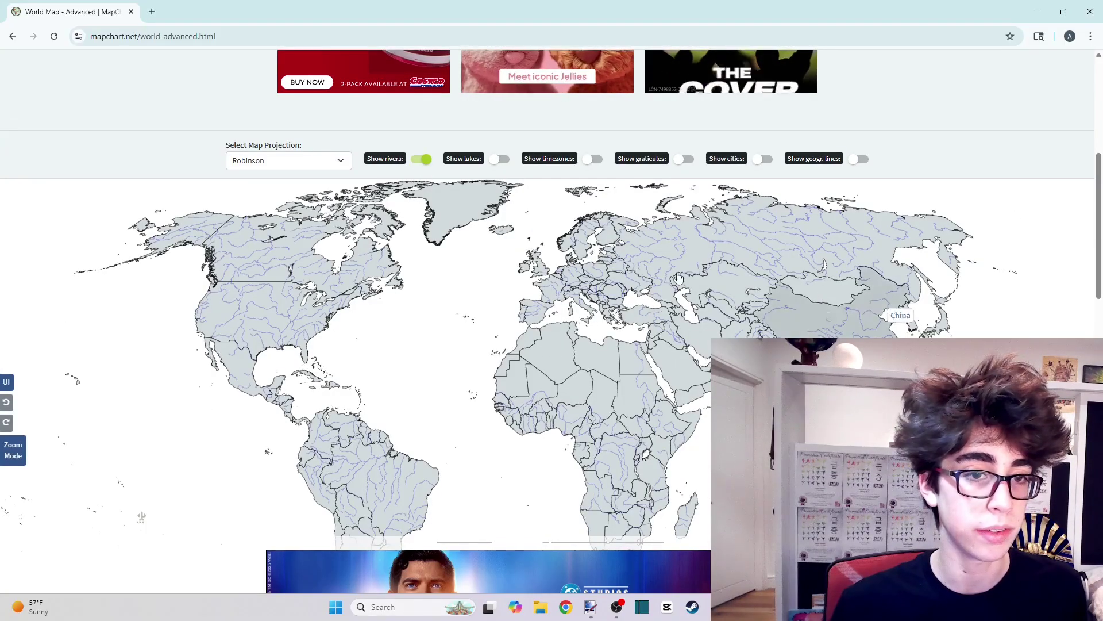
click(763, 159)
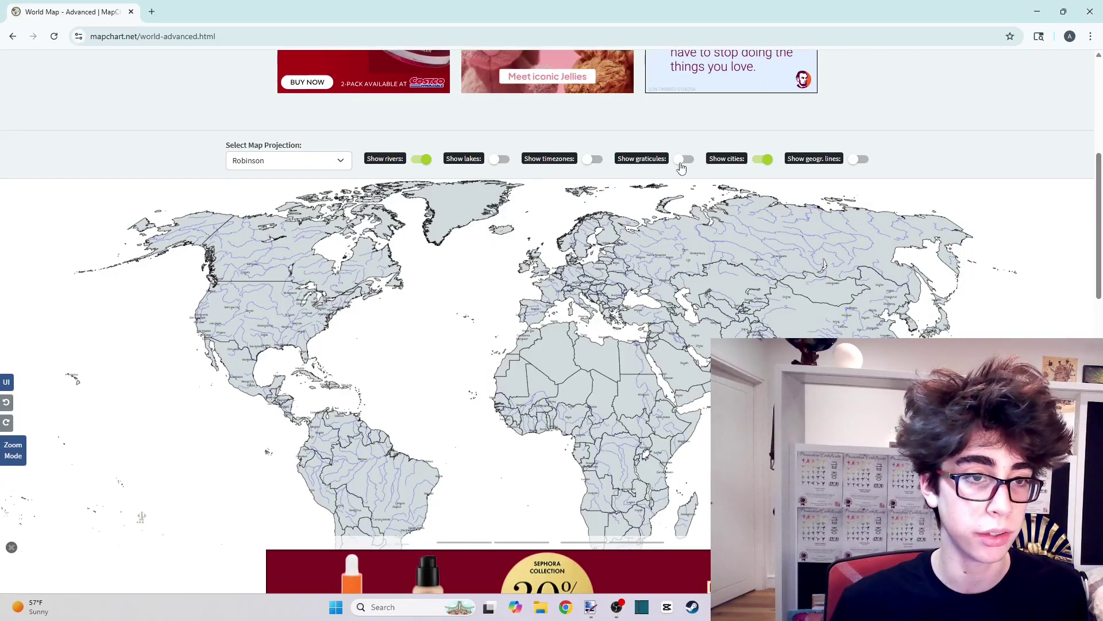
click(763, 159)
click(421, 159)
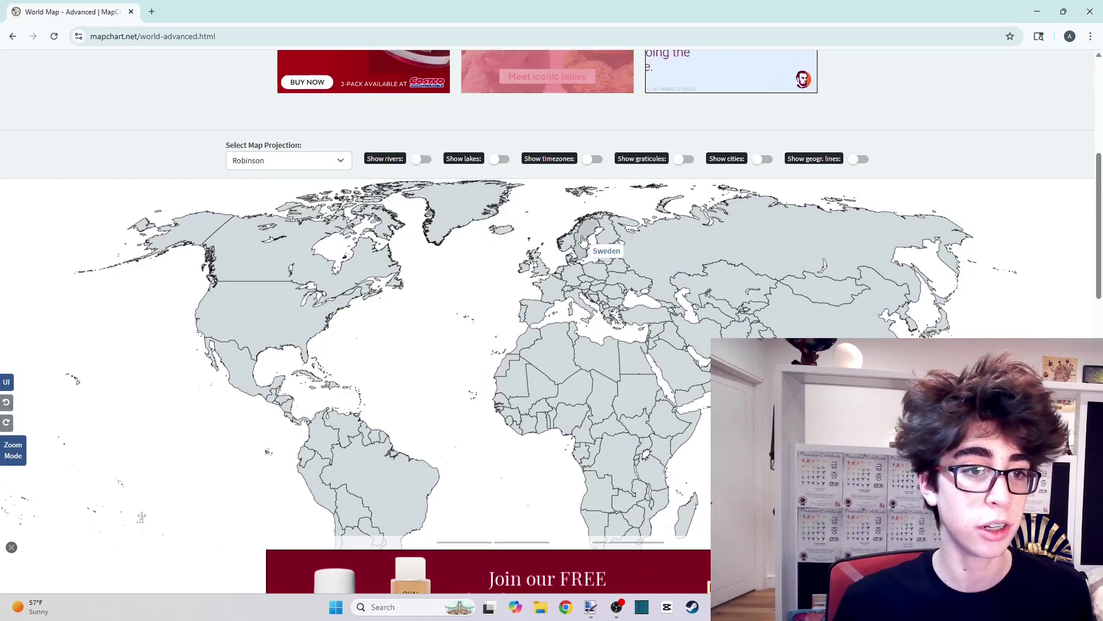
scroll(547, 227, down, 5)
scroll(543, 221, up, 6)
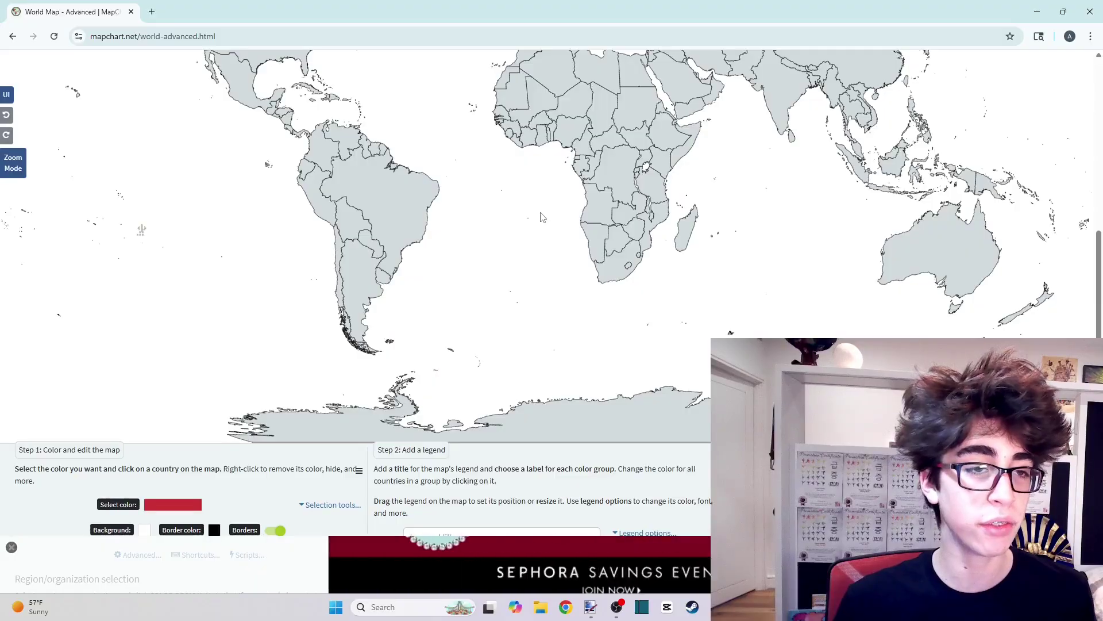
scroll(533, 207, down, 7)
scroll(533, 206, down, 2)
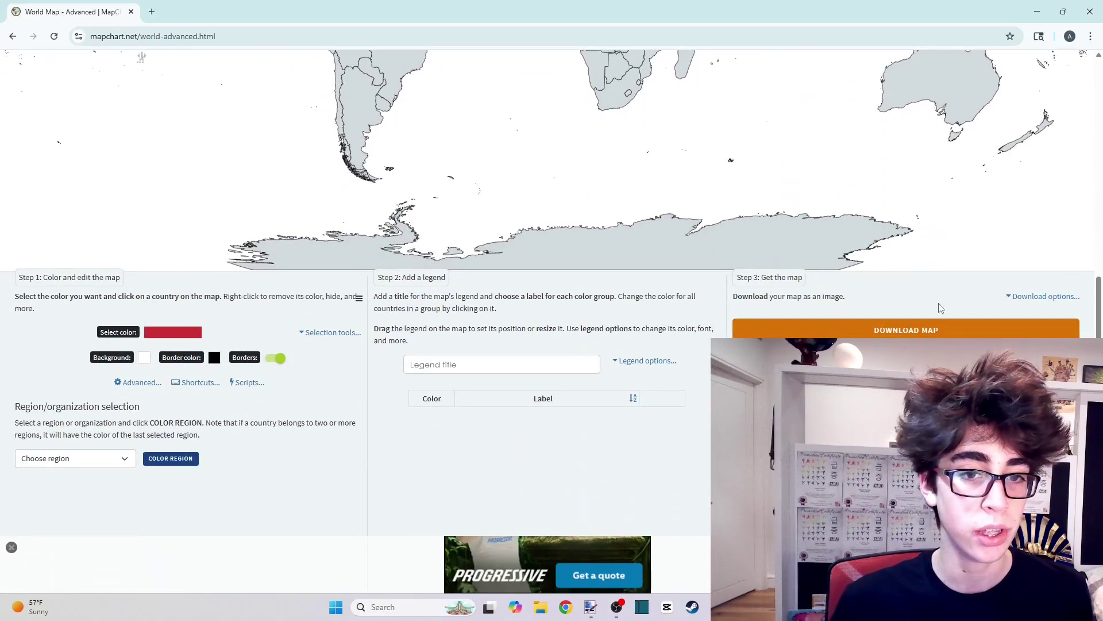
Step: Close Chrome and open 'World Map (DONT SAVE)' from Downloads in Paint.NET
click(1090, 10)
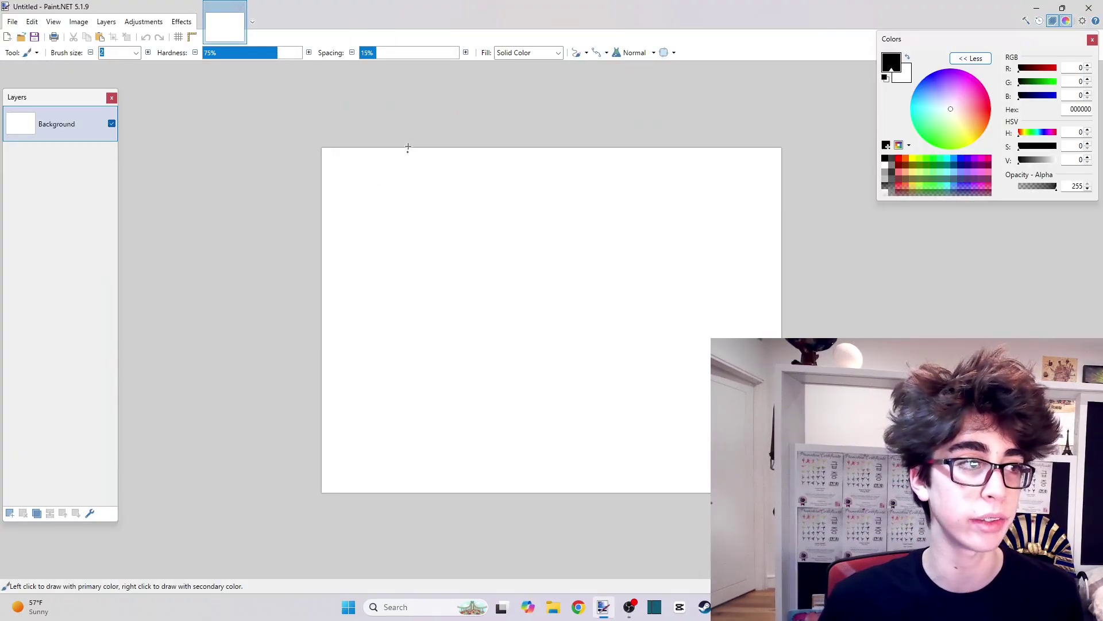
click(20, 36)
click(43, 154)
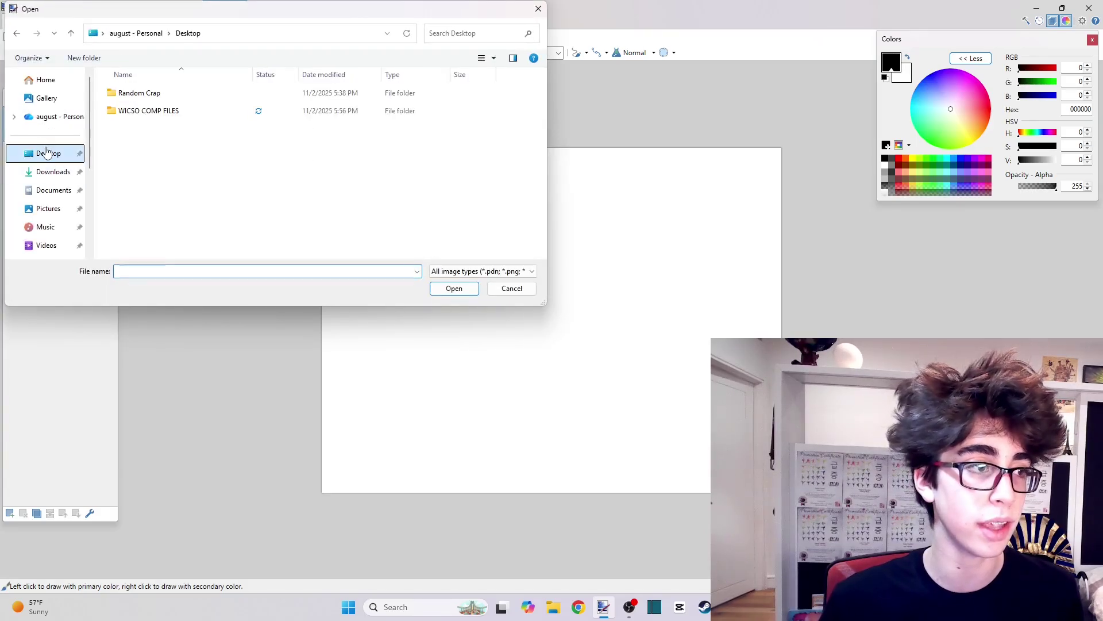
click(44, 171)
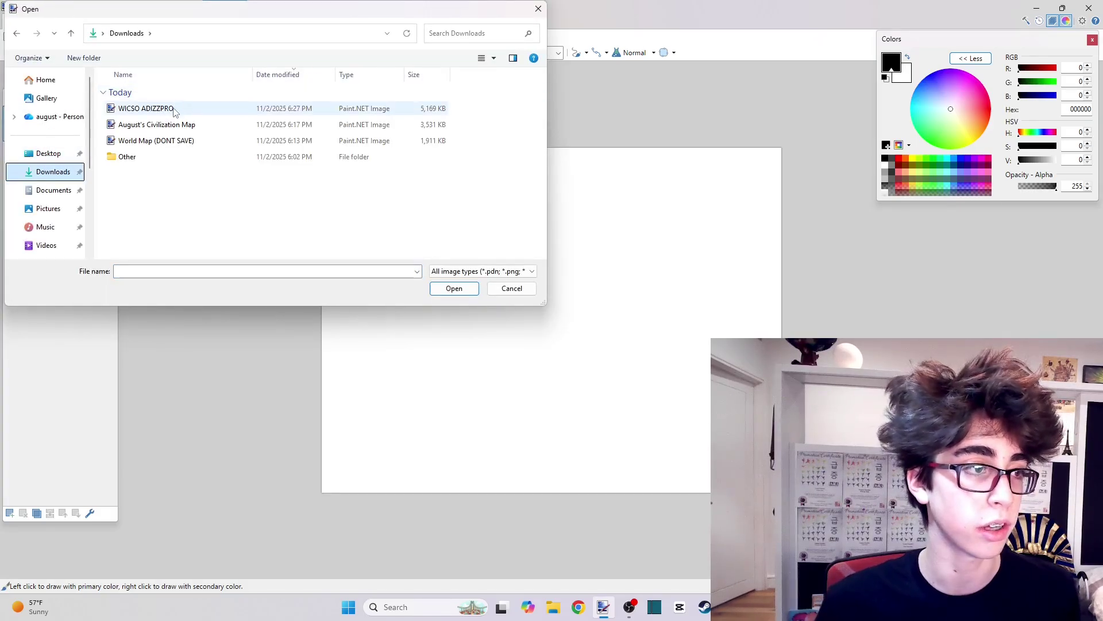
double_click(173, 140)
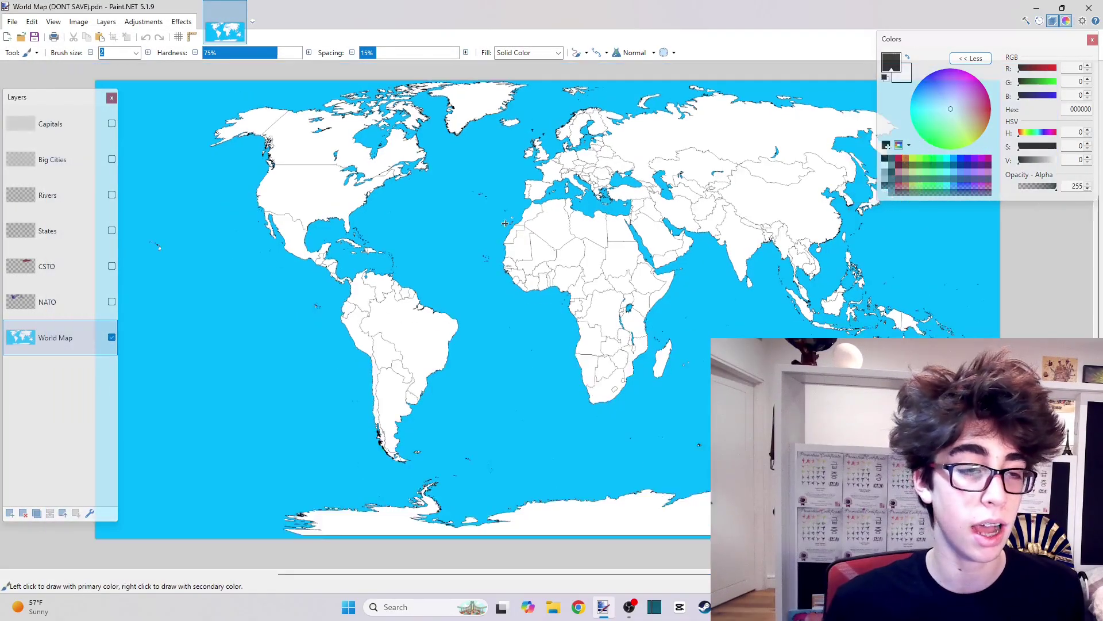
ctrl+scroll(476, 176, up, 5)
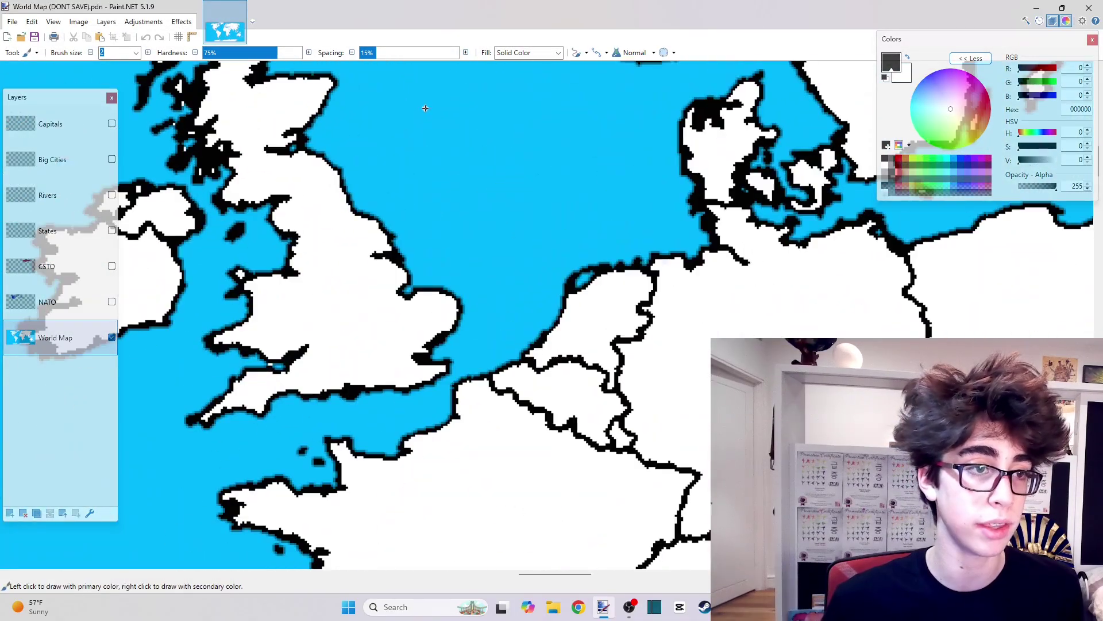
ctrl+scroll(633, 257, down, 3)
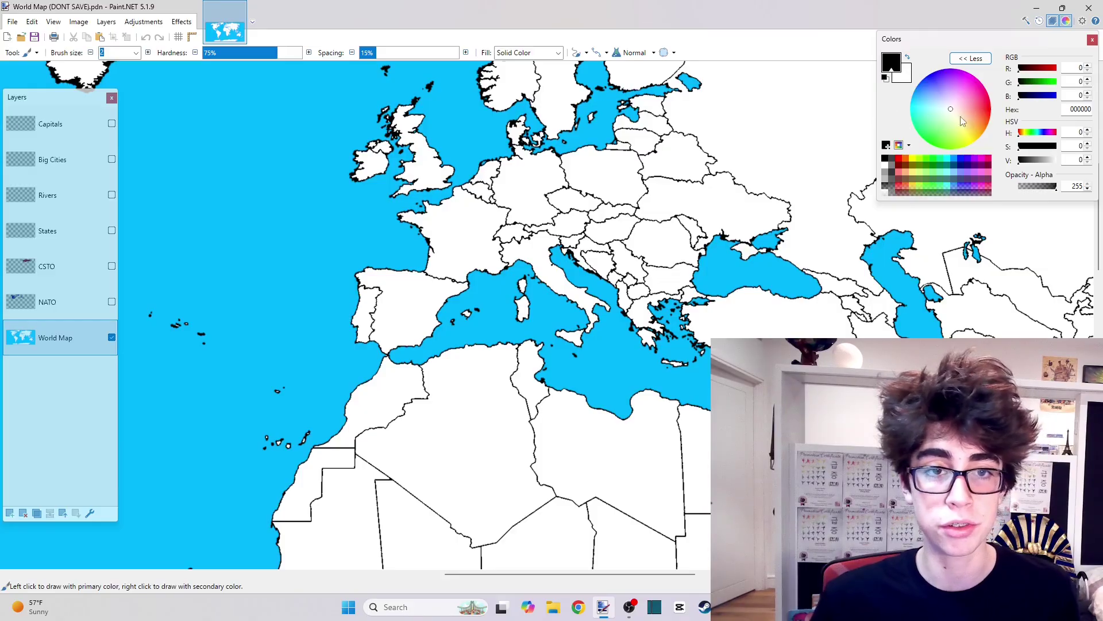
click(111, 160)
click(111, 159)
click(27, 52)
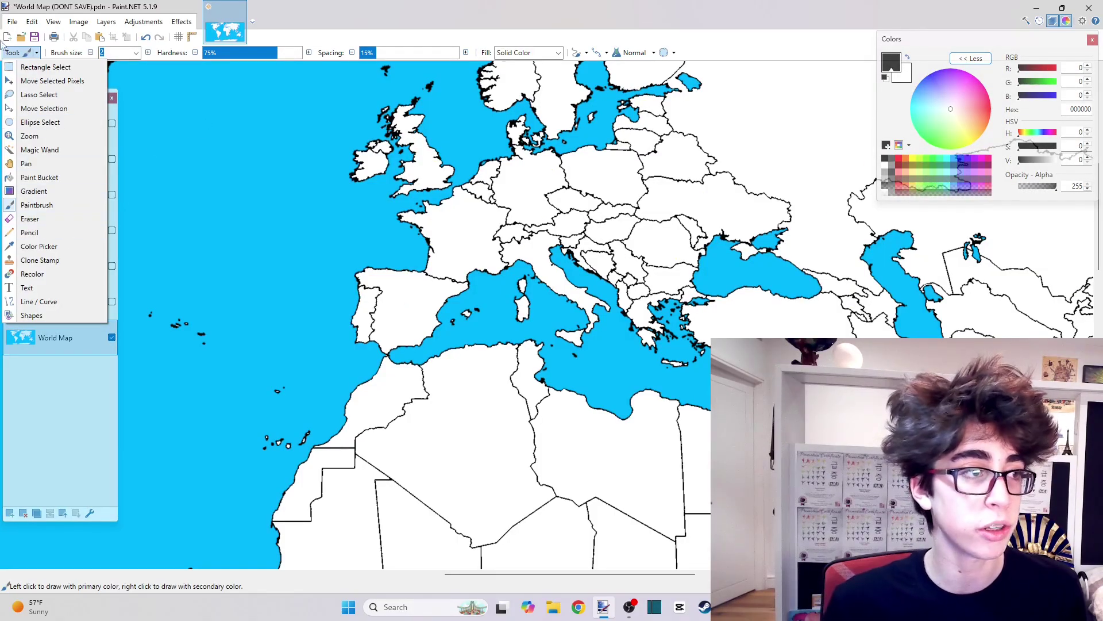
click(422, 7)
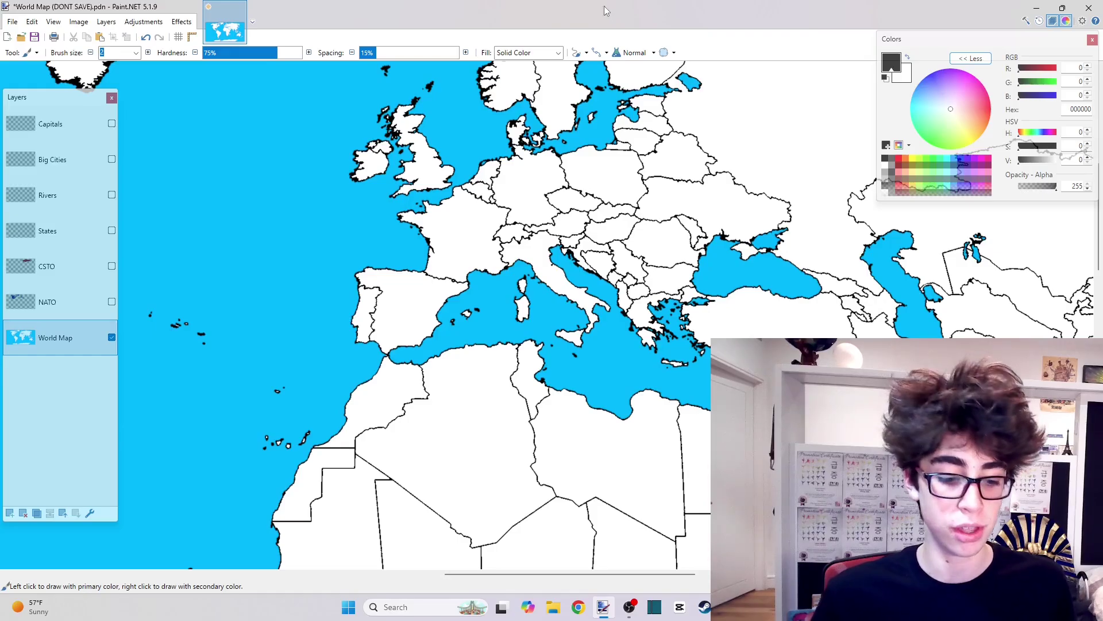
Step: With the Paint Bucket, fill Germany red and Poland blue
key(f)
ctrl+scroll(569, 138, up, 5)
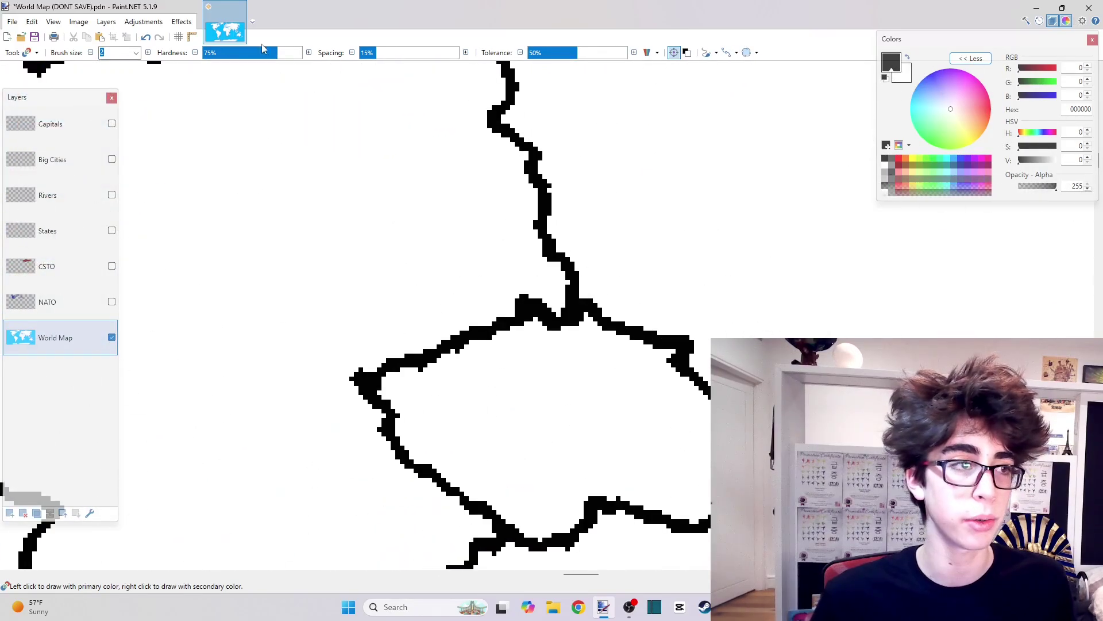
ctrl+scroll(656, 214, down, 3)
key(f)
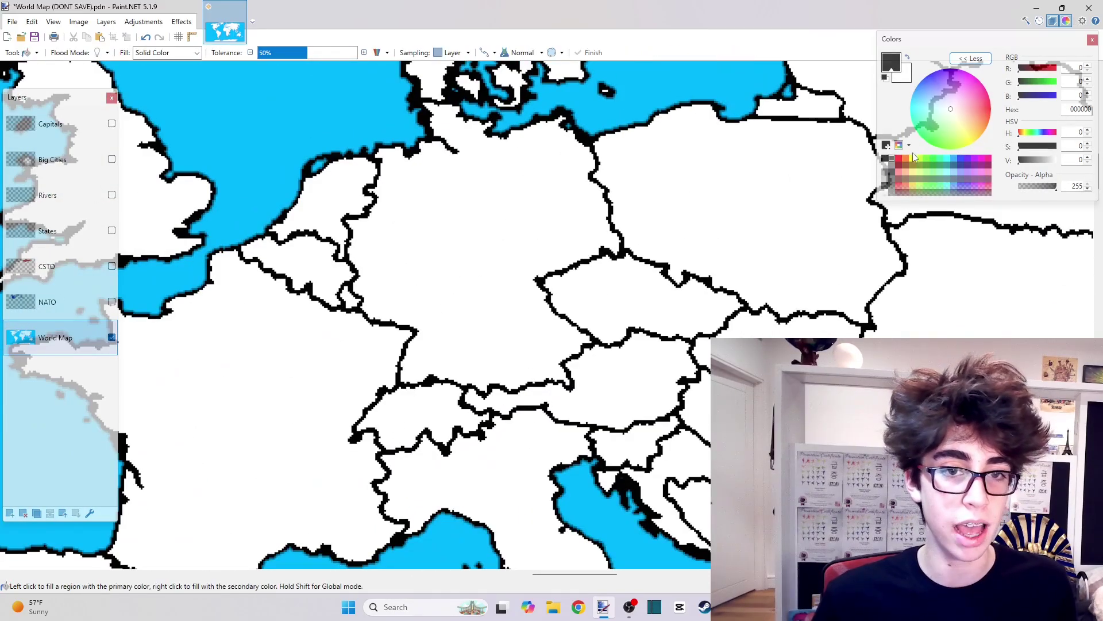
click(902, 161)
right_click(964, 160)
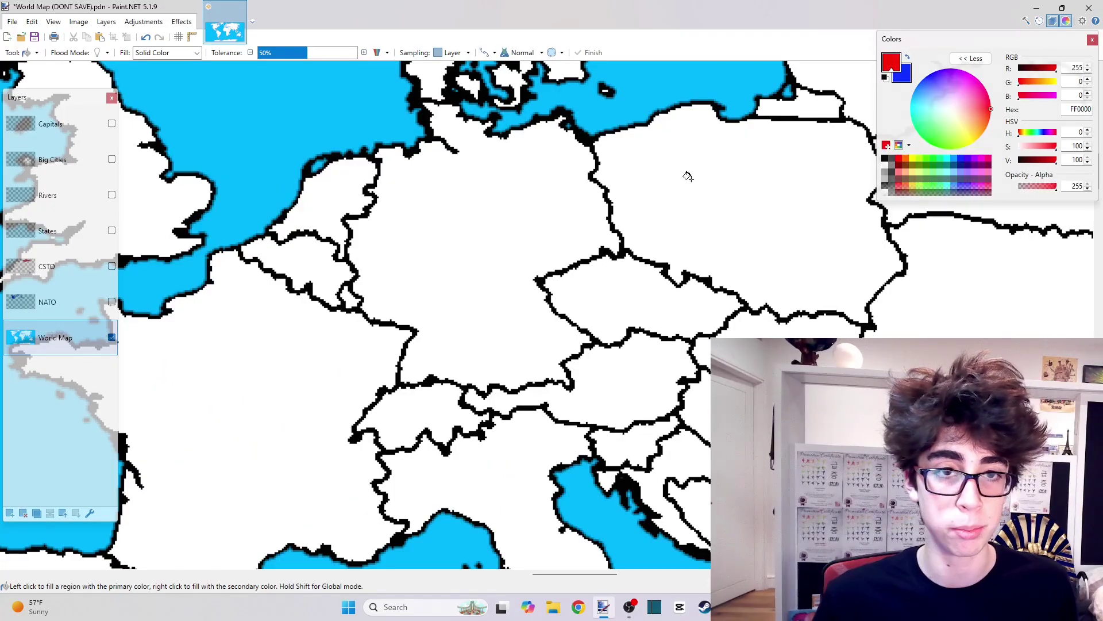
ctrl+scroll(443, 234, down, 1)
click(444, 234)
right_click(581, 204)
Step: Brush a pink size-12 antialiased band along the border, then refill Germany and the strip white
key(b)
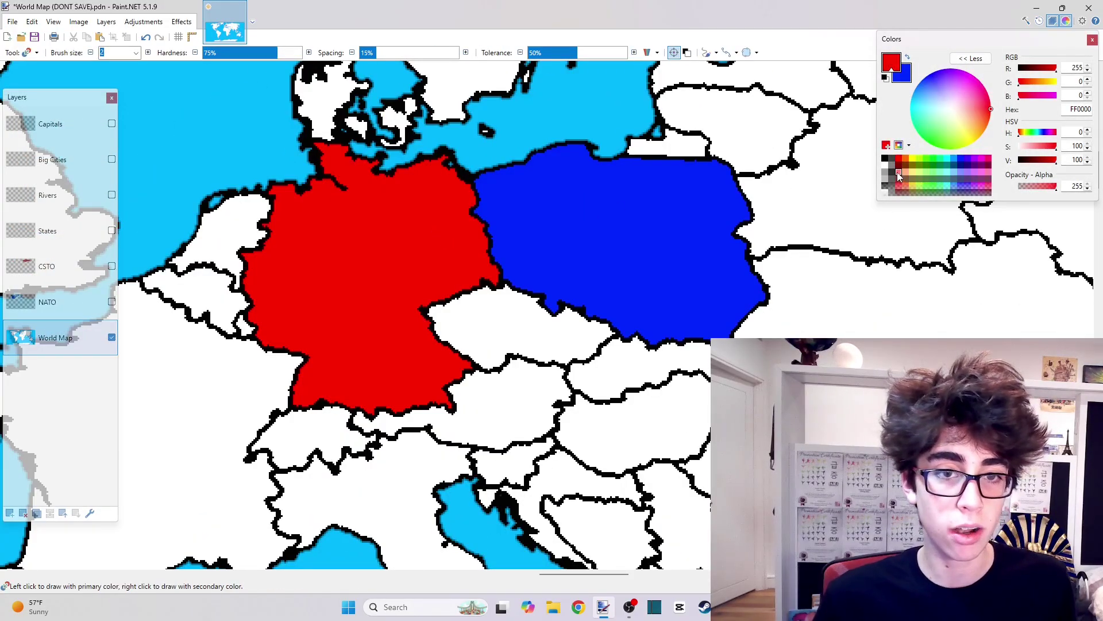
click(901, 175)
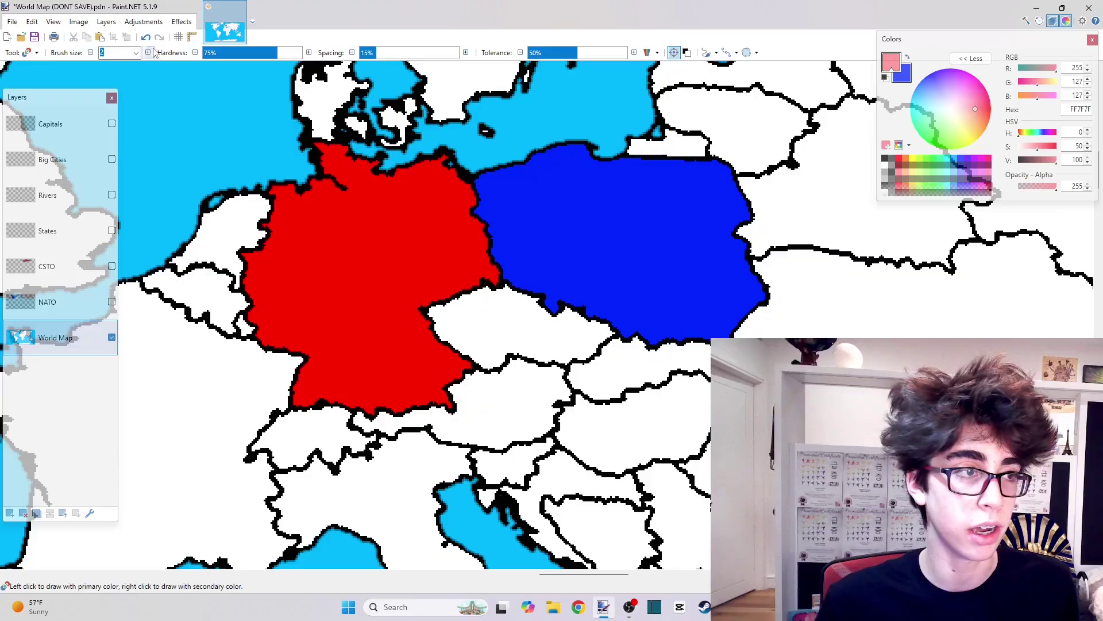
text(12)
ctrl+scroll(483, 222, up, 1)
drag(481, 198, 552, 357)
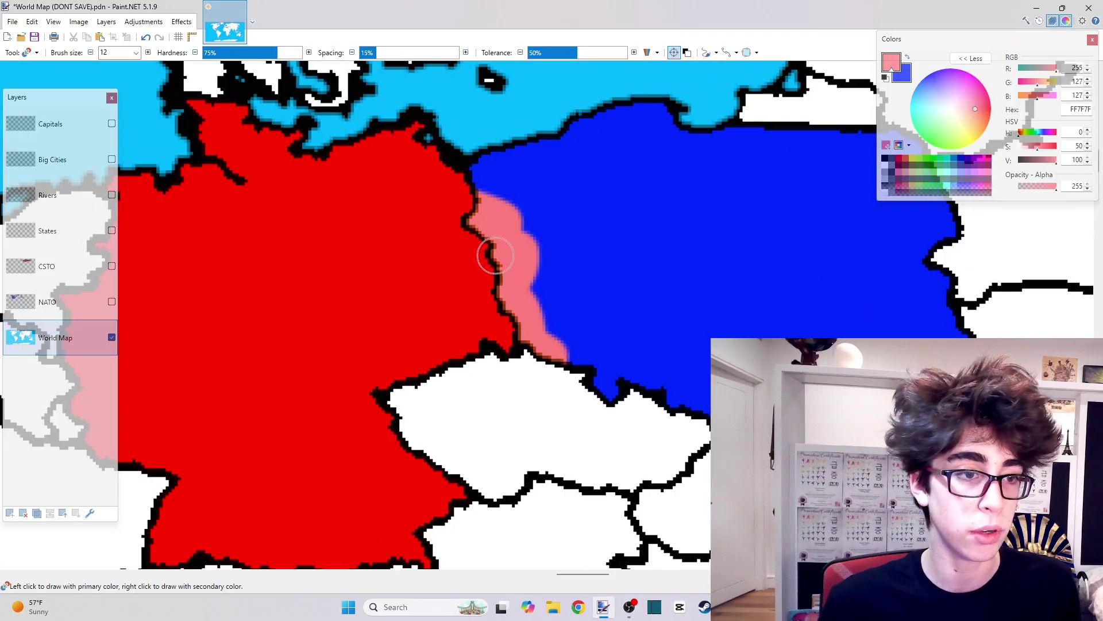
key(ctrl+z)
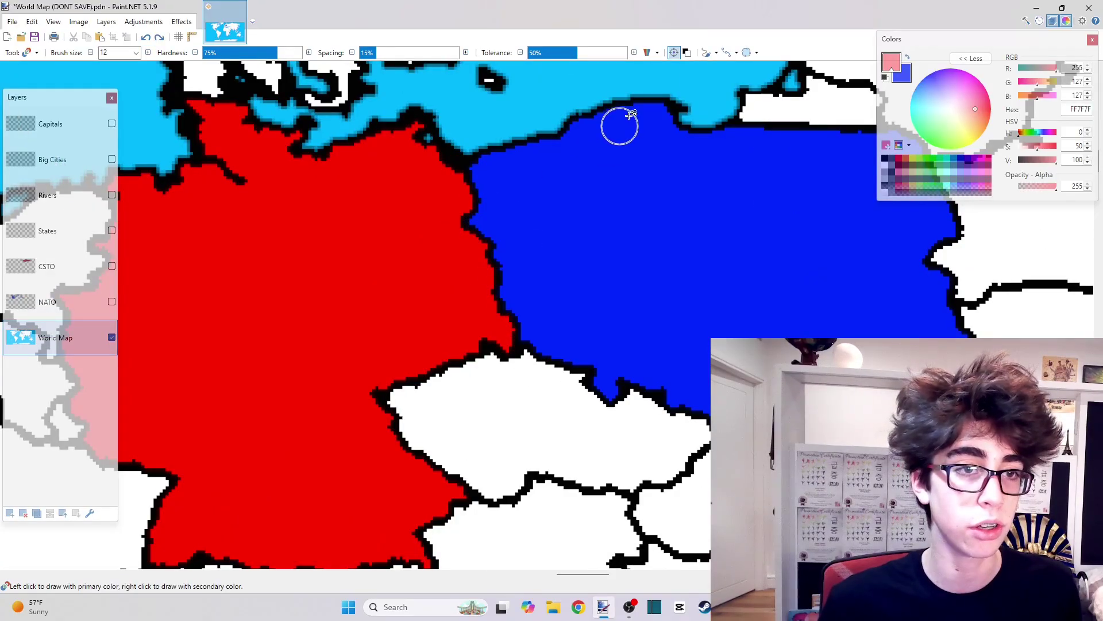
click(728, 56)
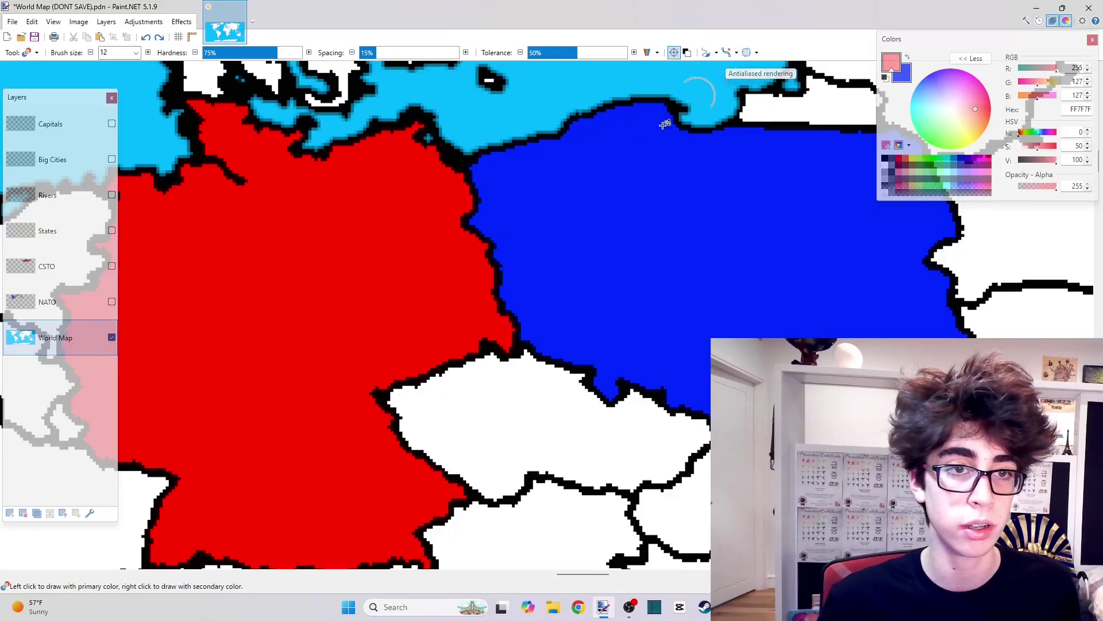
mouse_move(482, 195)
mouse_down()
mouse_move(520, 336)
mouse_move(552, 361)
mouse_move(583, 367)
mouse_move(590, 354)
mouse_move(596, 385)
mouse_move(615, 369)
mouse_move(520, 305)
mouse_up()
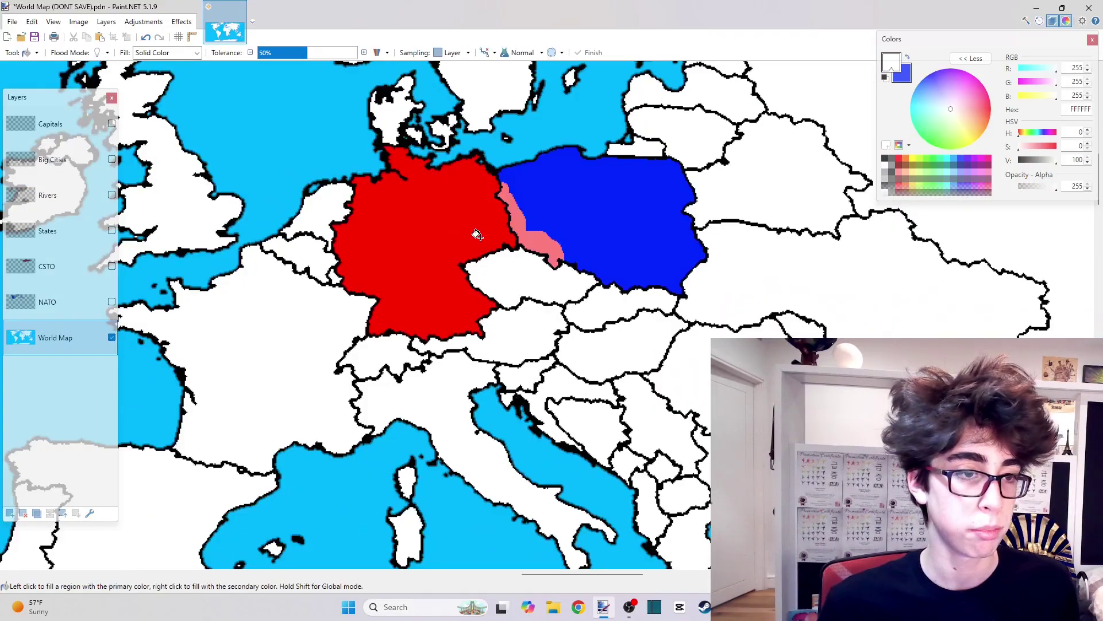
click(475, 234)
click(501, 244)
Step: Fill Poland back to white and zoom out to the whole world map
click(565, 233)
scroll(444, 199, down, 5)
key(b)
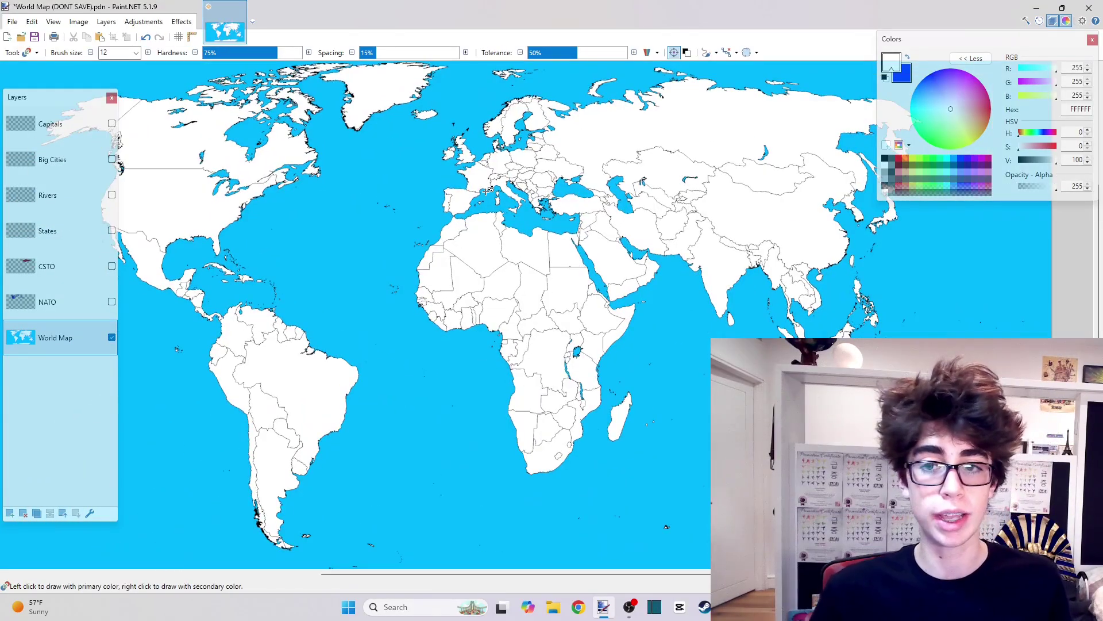
scroll(504, 199, up, 8)
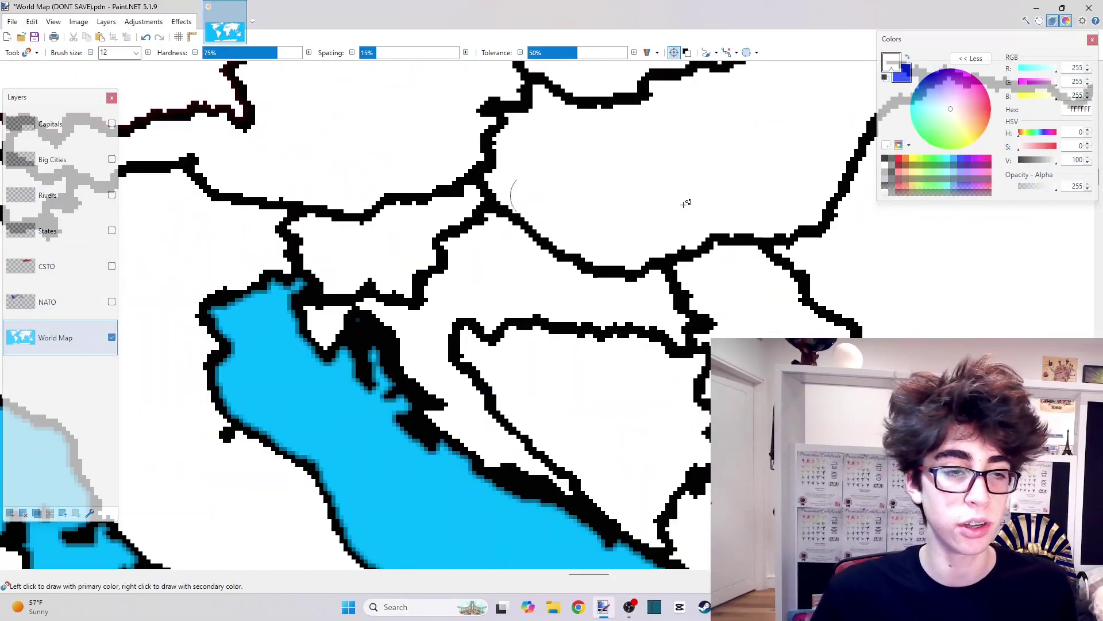
scroll(517, 205, down, 6)
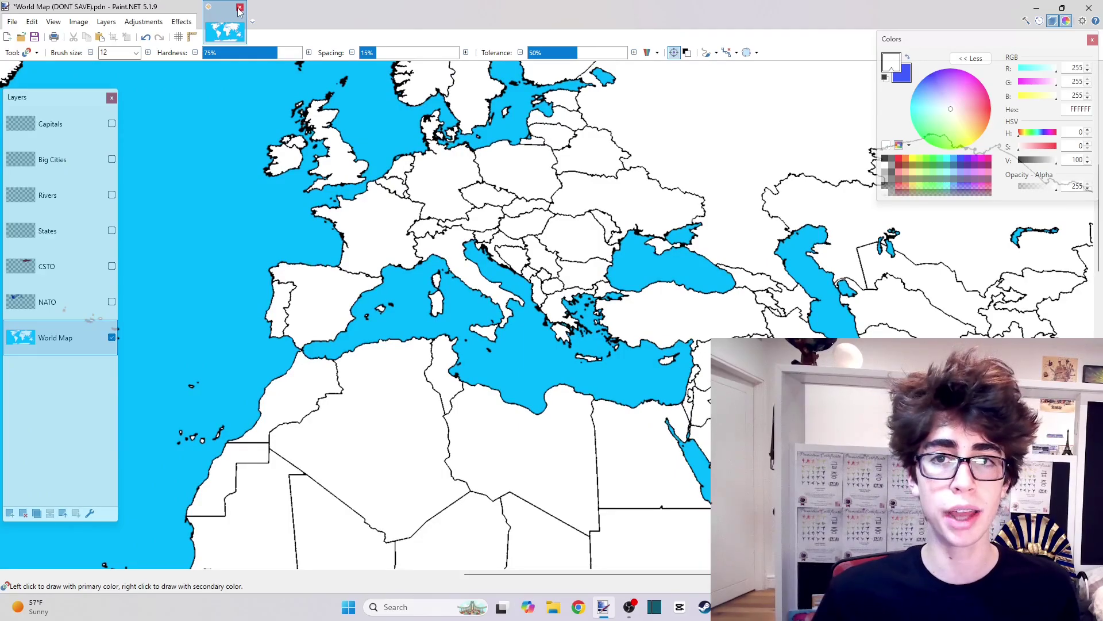
key(alt+Tab)
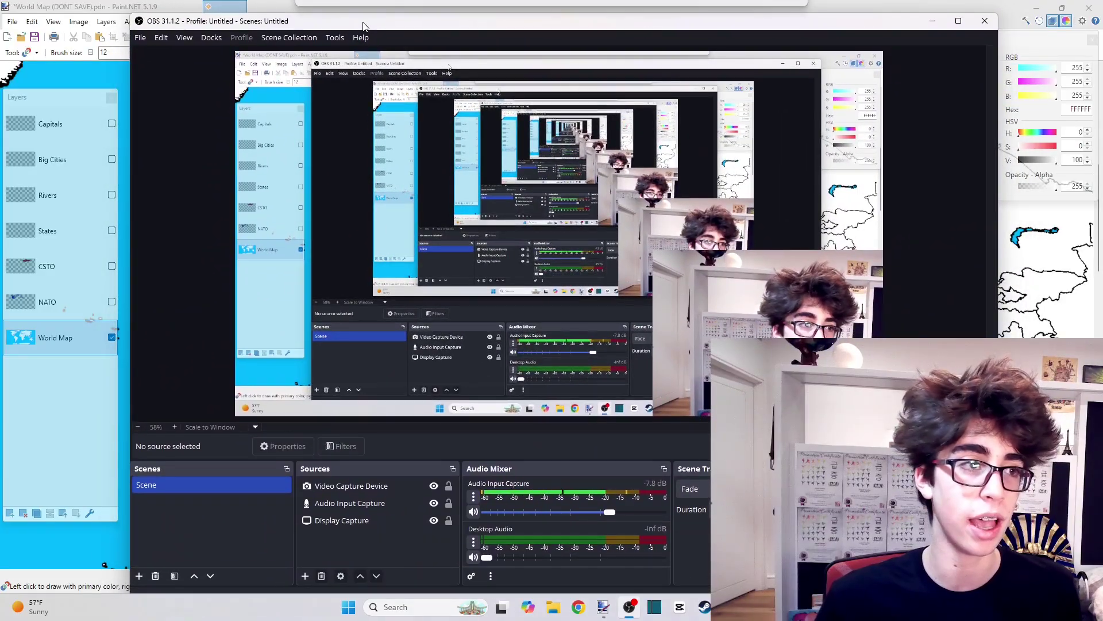
click(602, 608)
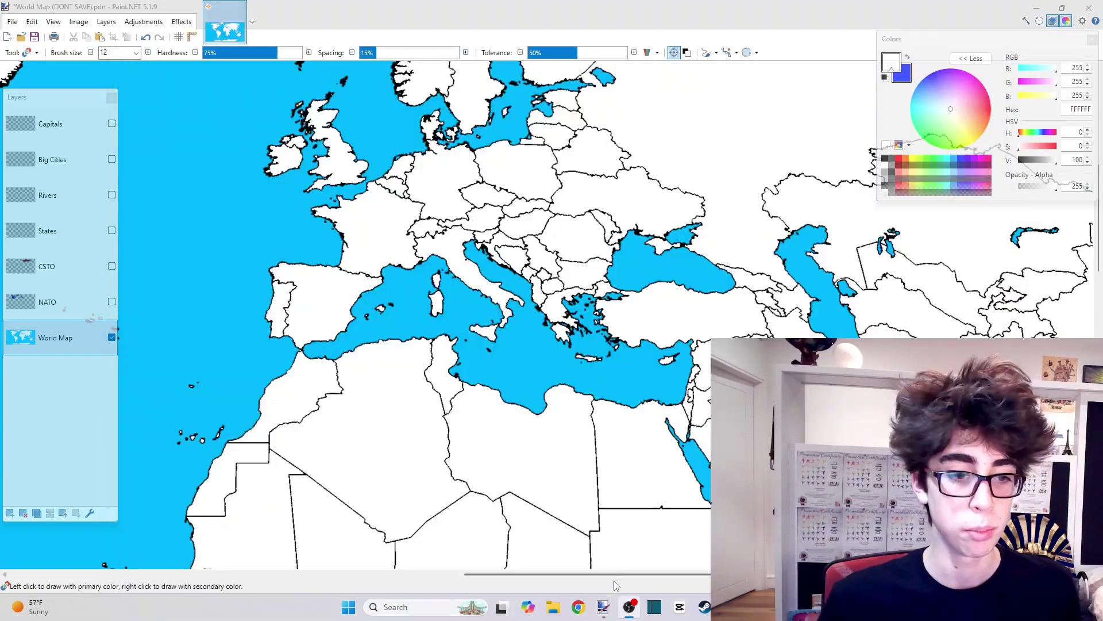
Step: Search 'obs down' in Chrome, open the OBS Studio download page, then close the browser
click(578, 607)
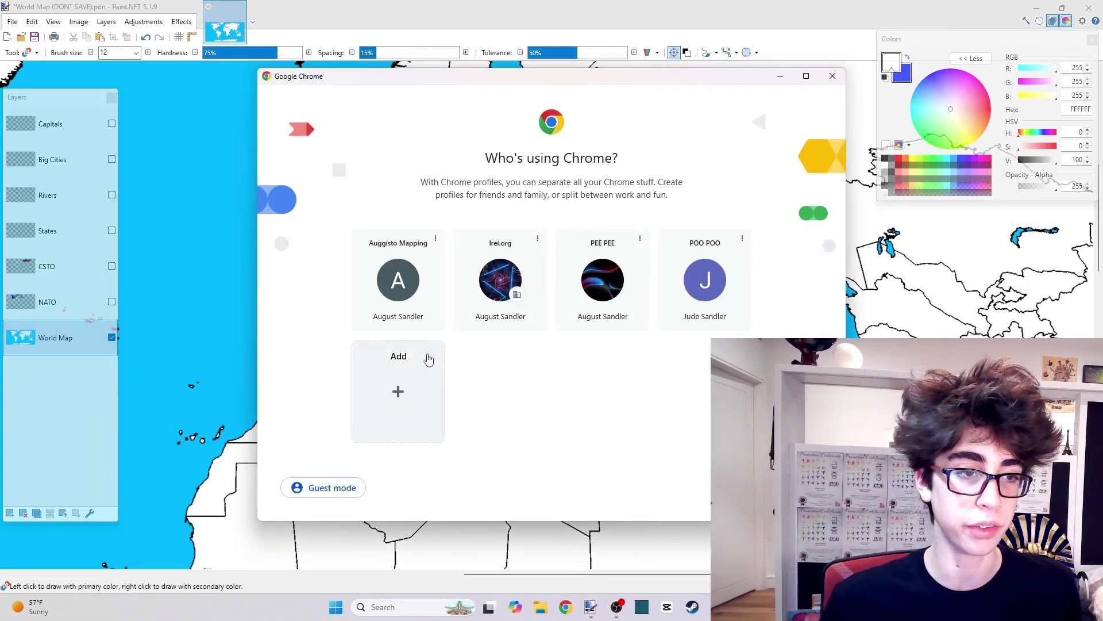
click(423, 301)
text(obs d)
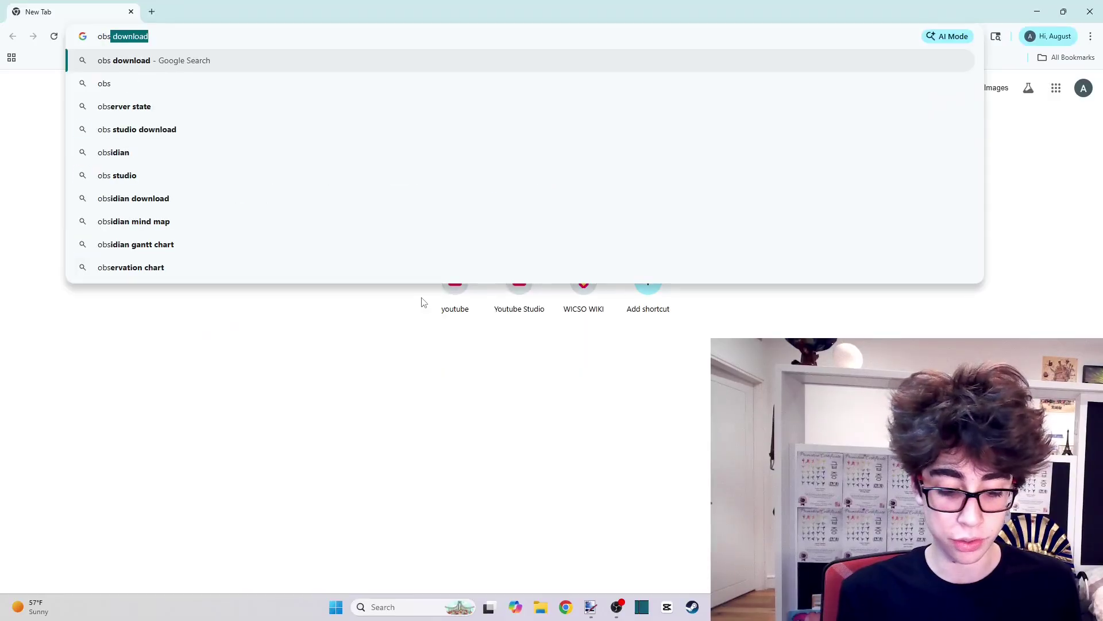
text(own)
key(Return)
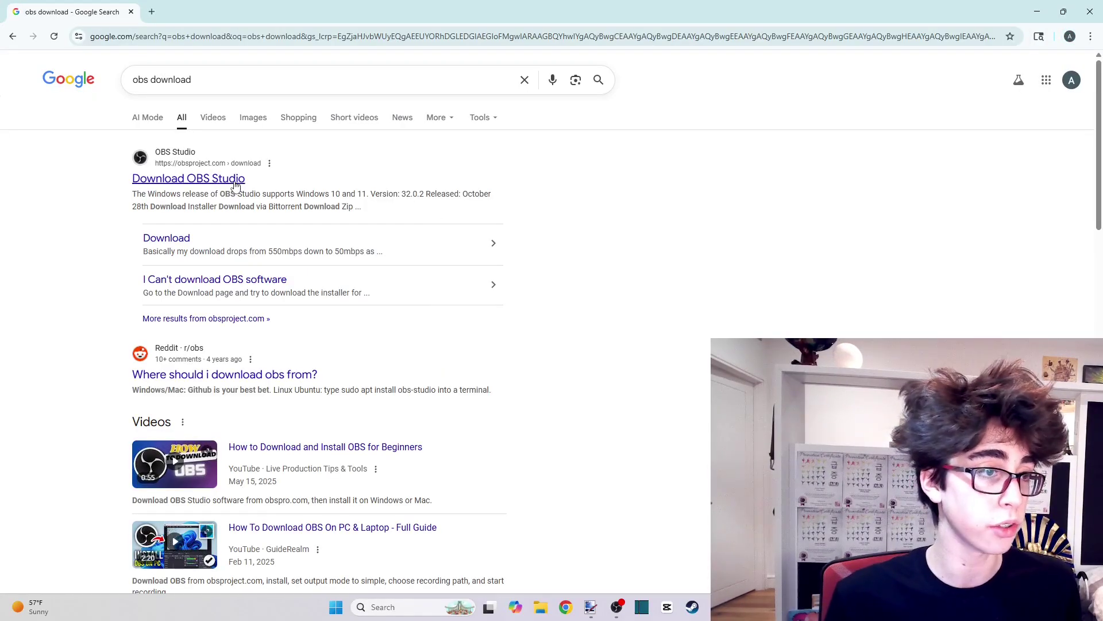
click(196, 179)
scroll(815, 180, down, 3)
scroll(839, 189, up, 2)
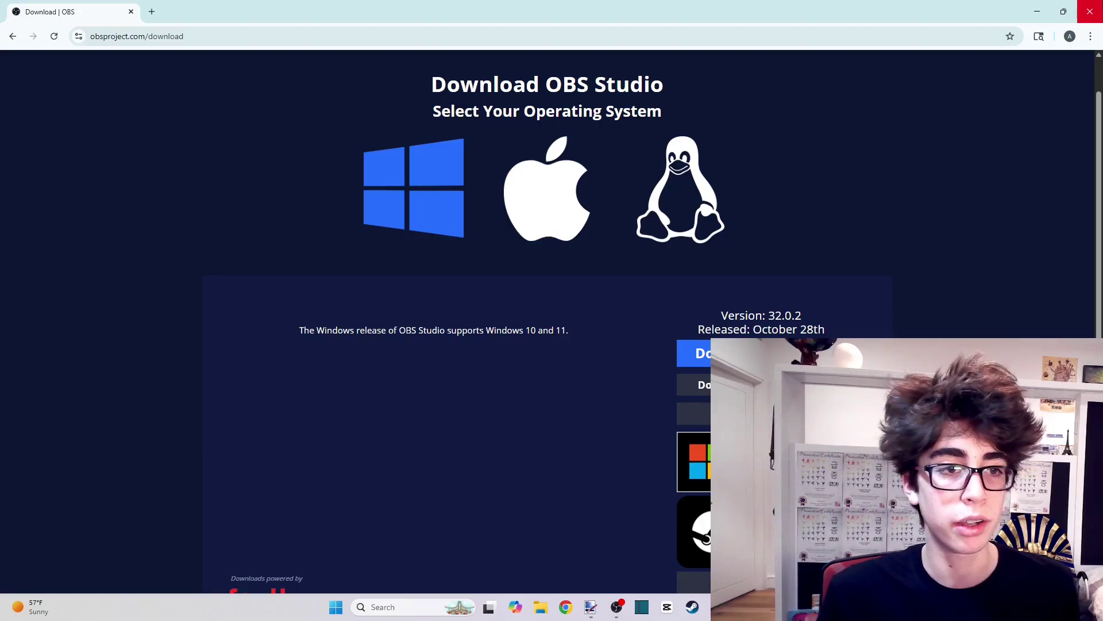
click(1090, 10)
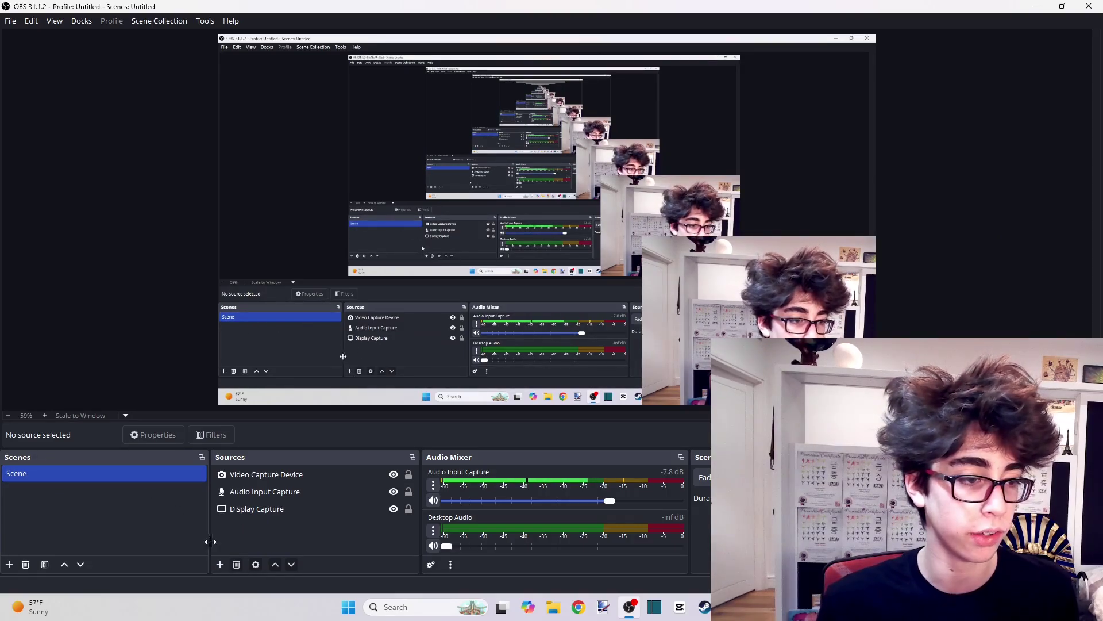
Step: Select the Display Capture, Audio Input Capture and Video Capture Device sources, then restore OBS and drag it off-screen
click(253, 508)
click(267, 491)
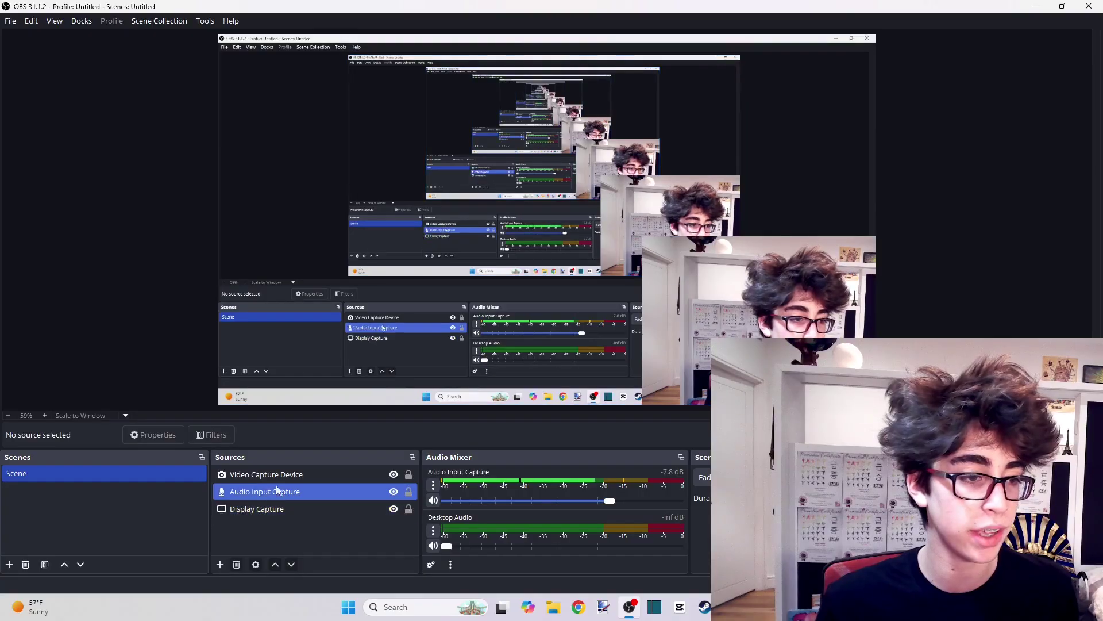
click(282, 476)
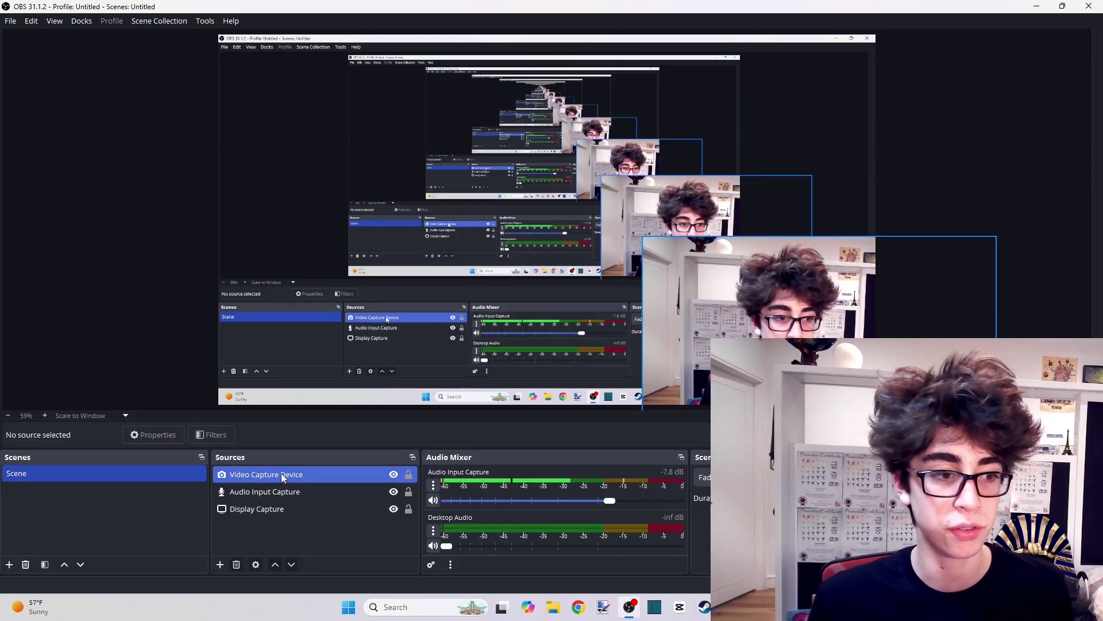
click(282, 492)
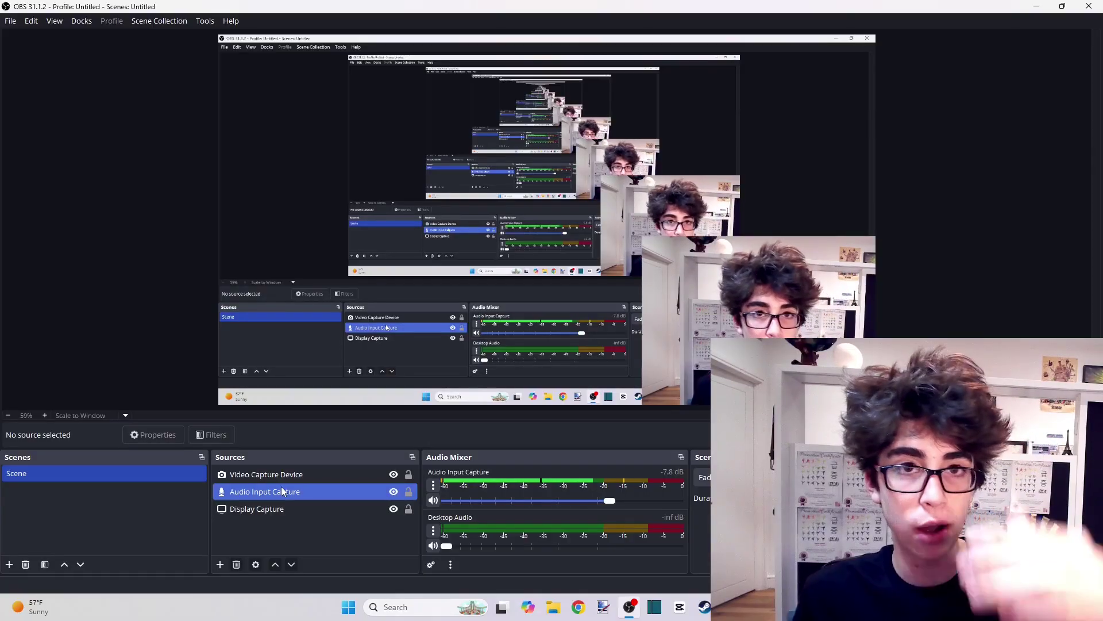
click(308, 506)
click(304, 495)
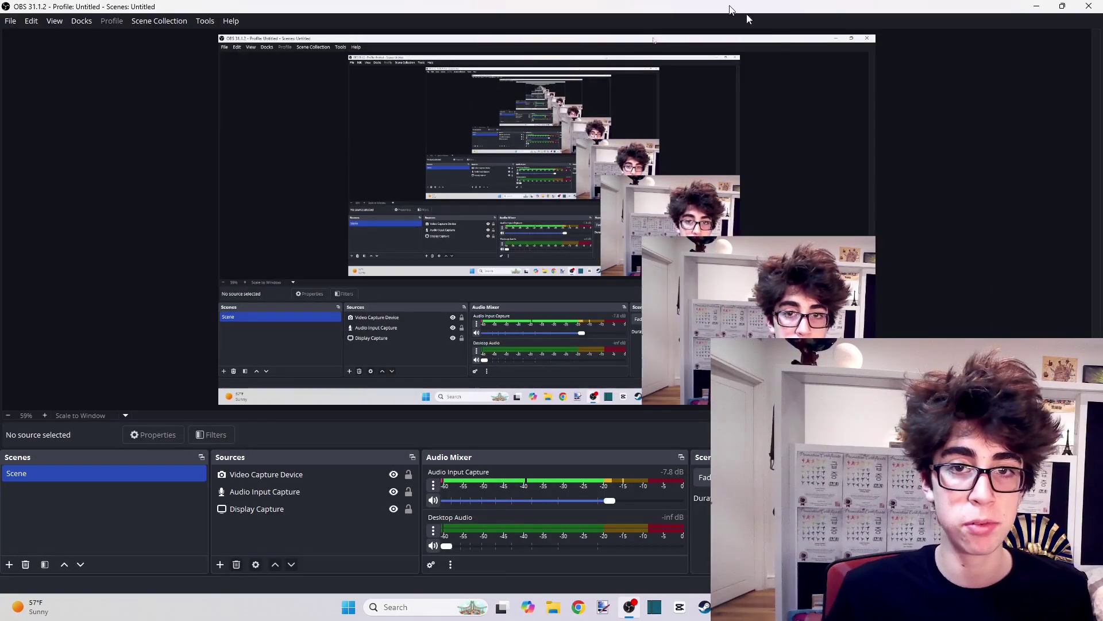
click(1062, 6)
drag(1075, 114, 1102, 109)
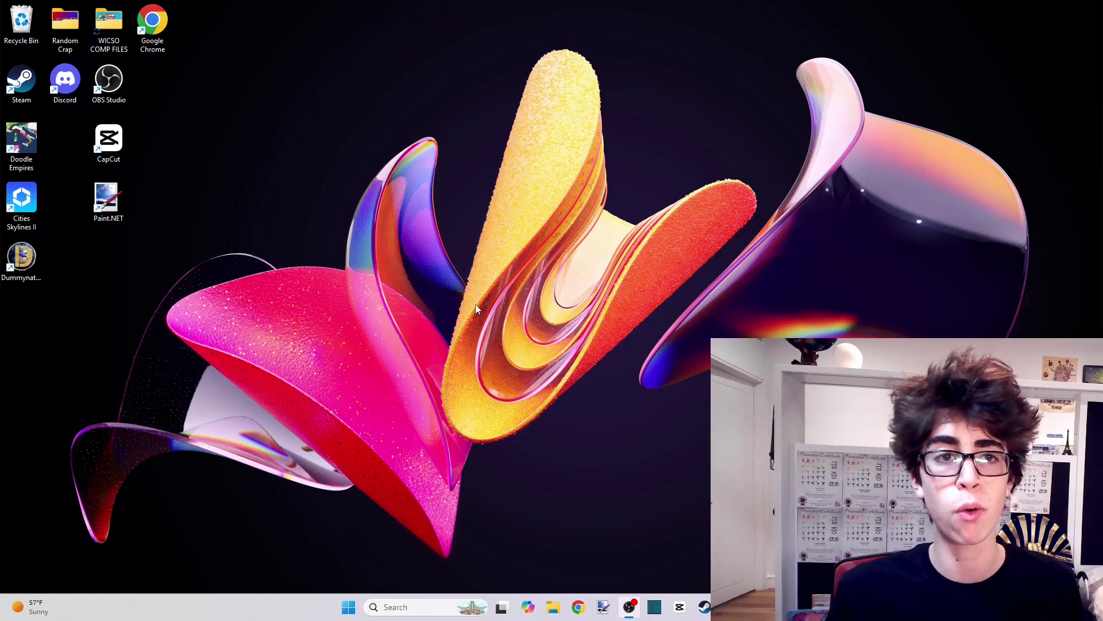
Step: Choose the mapping channel's profile, search 'shotcut download' and open the shotcut.org download page
click(578, 608)
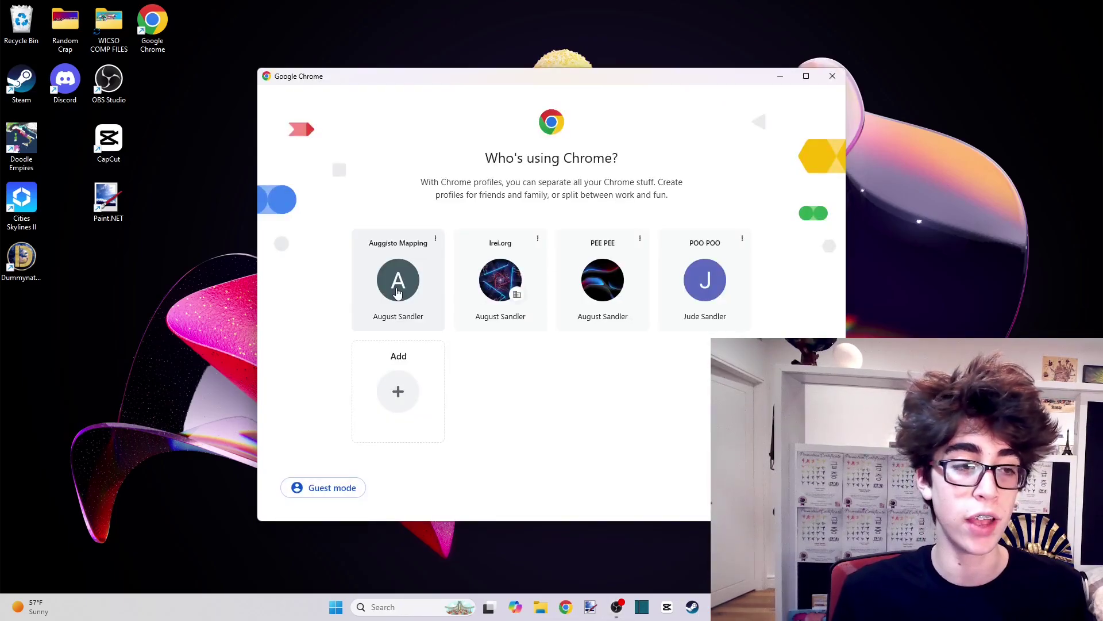
click(396, 290)
click(422, 42)
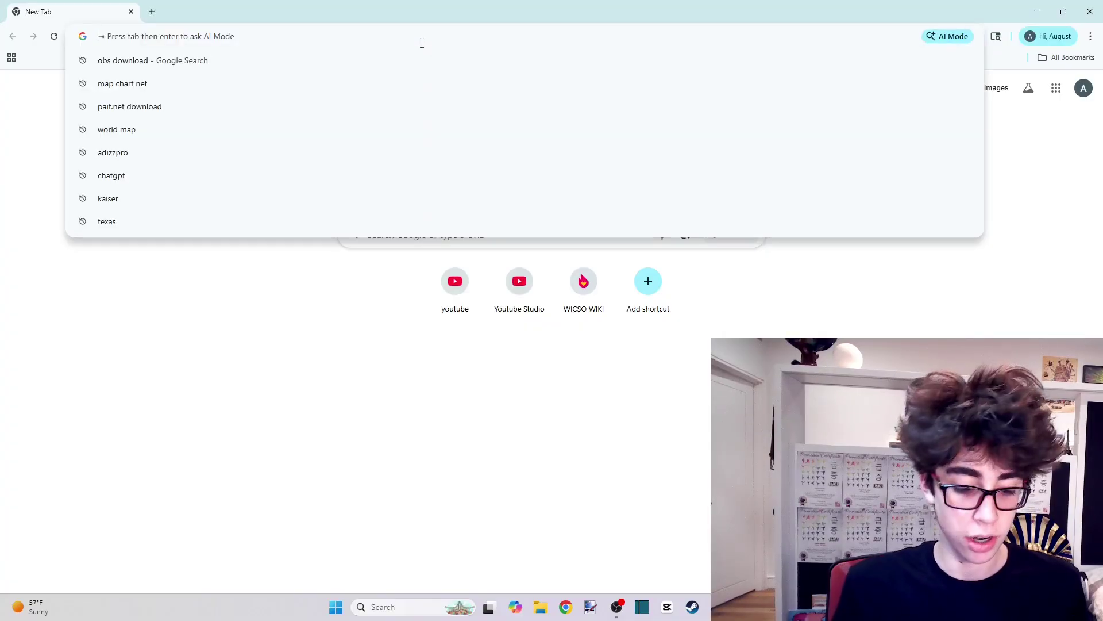
text(shotcut )
text(dow)
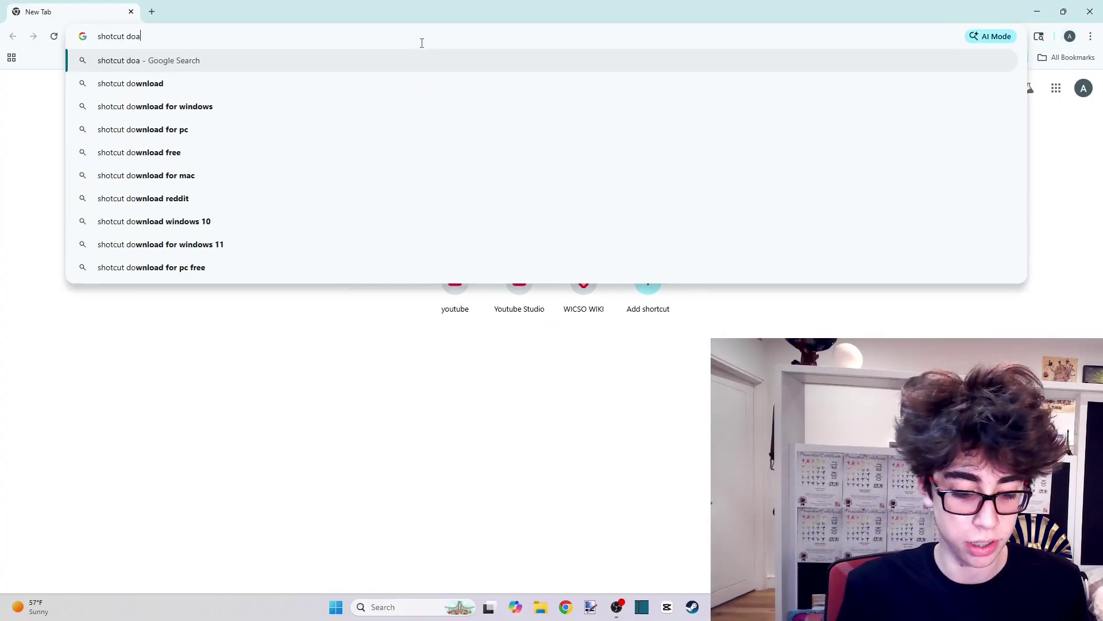
key(Down)
key(Return)
click(164, 178)
scroll(324, 274, down, 2)
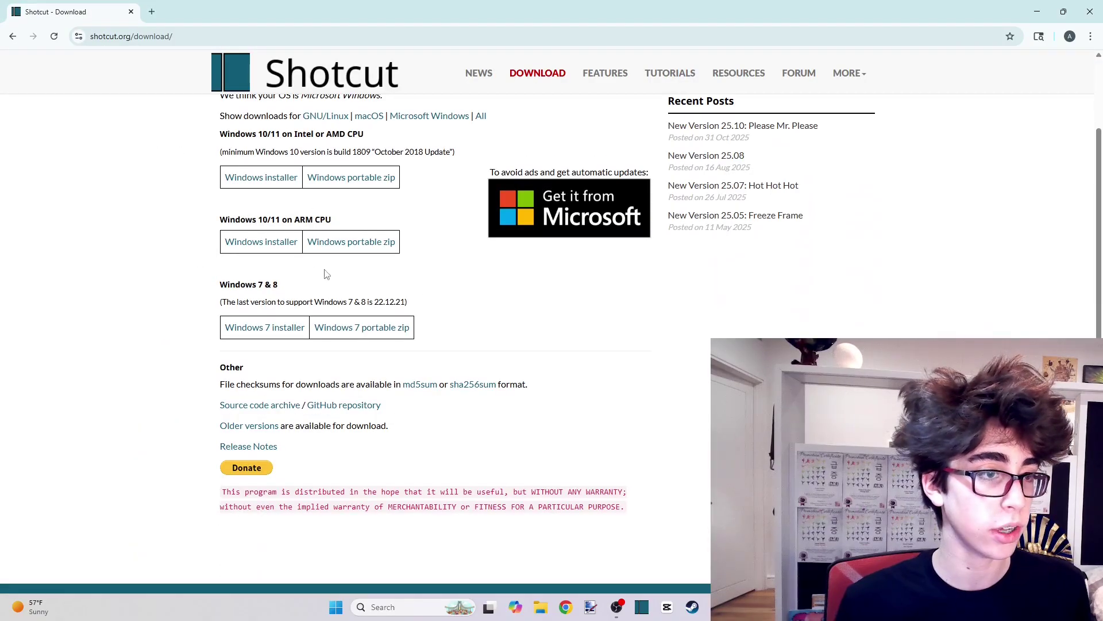
scroll(317, 231, up, 2)
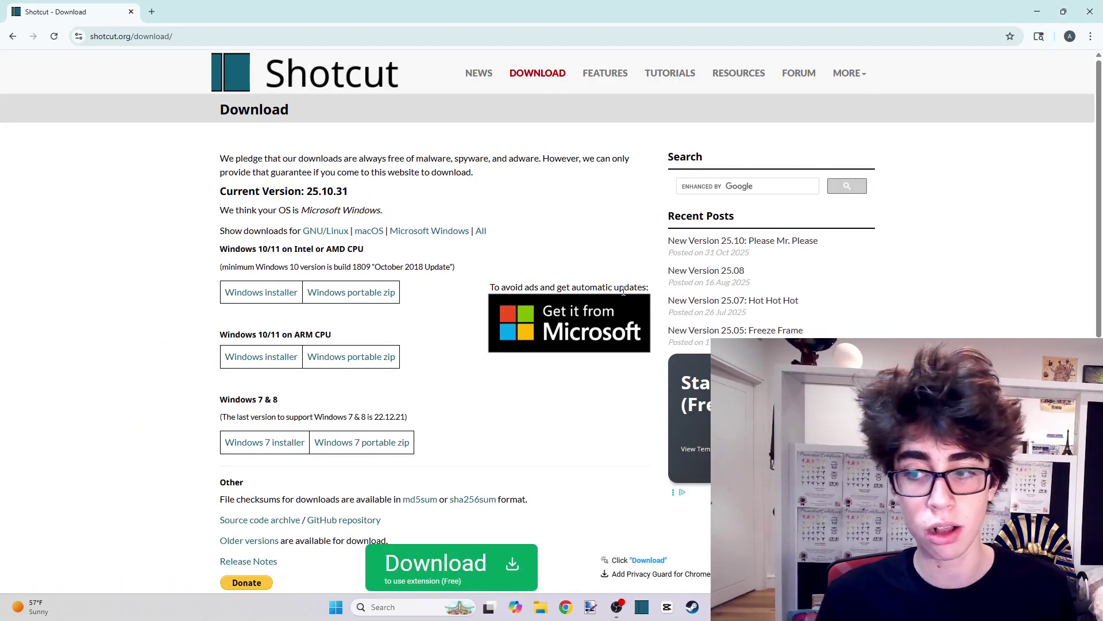
Step: Maximize Shotcut, check the Videos folder, then enable Ripple All Tracks and Ripple Markers
click(1090, 11)
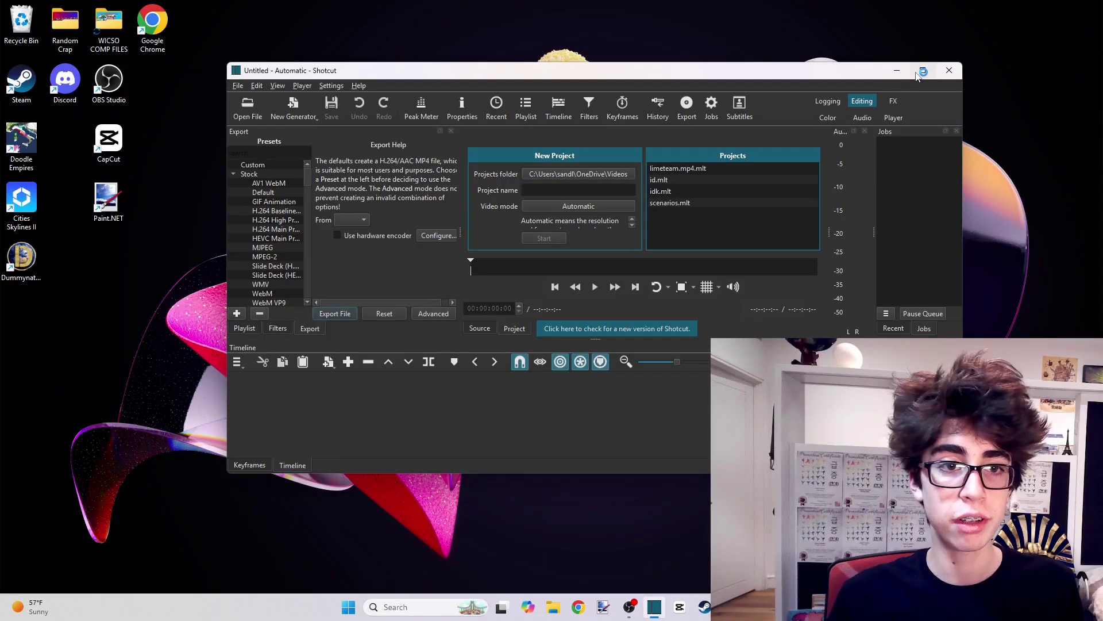
click(919, 74)
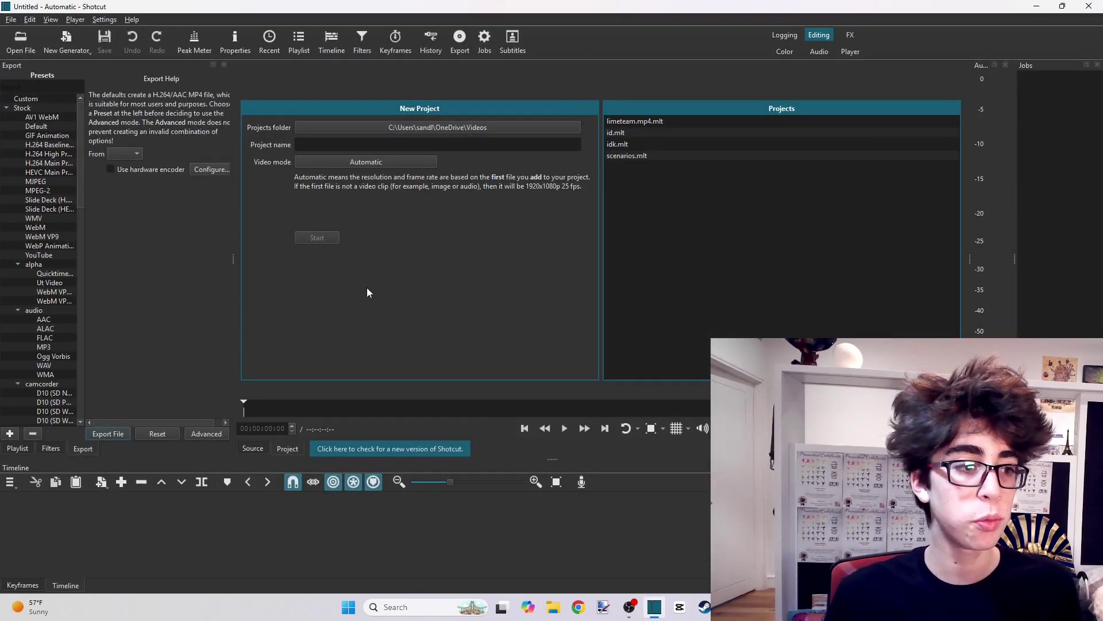
click(553, 607)
click(337, 392)
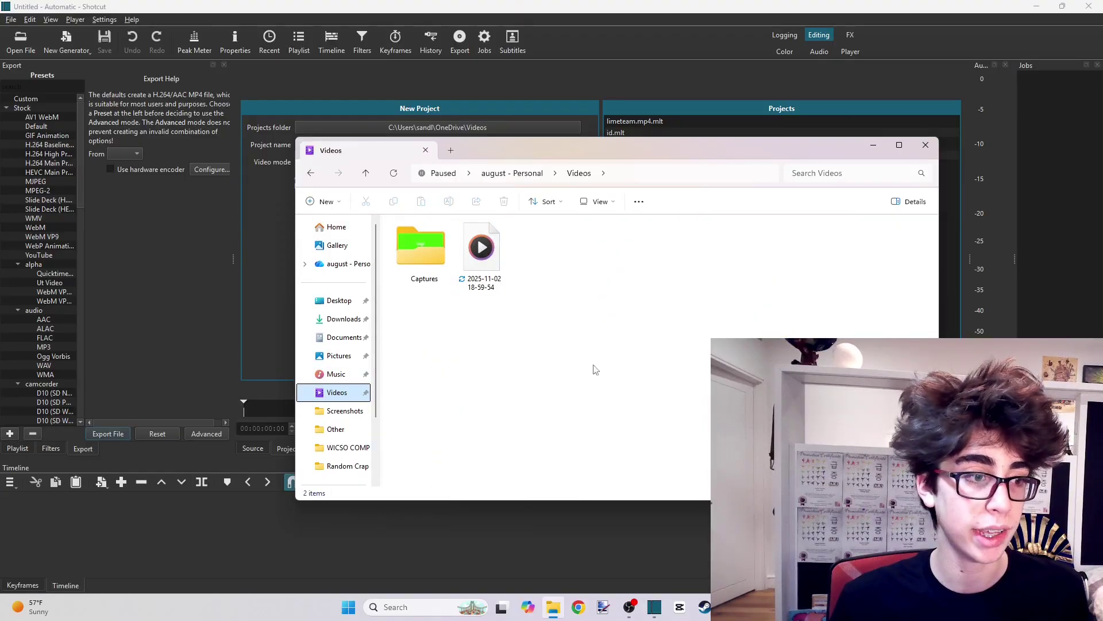
click(924, 145)
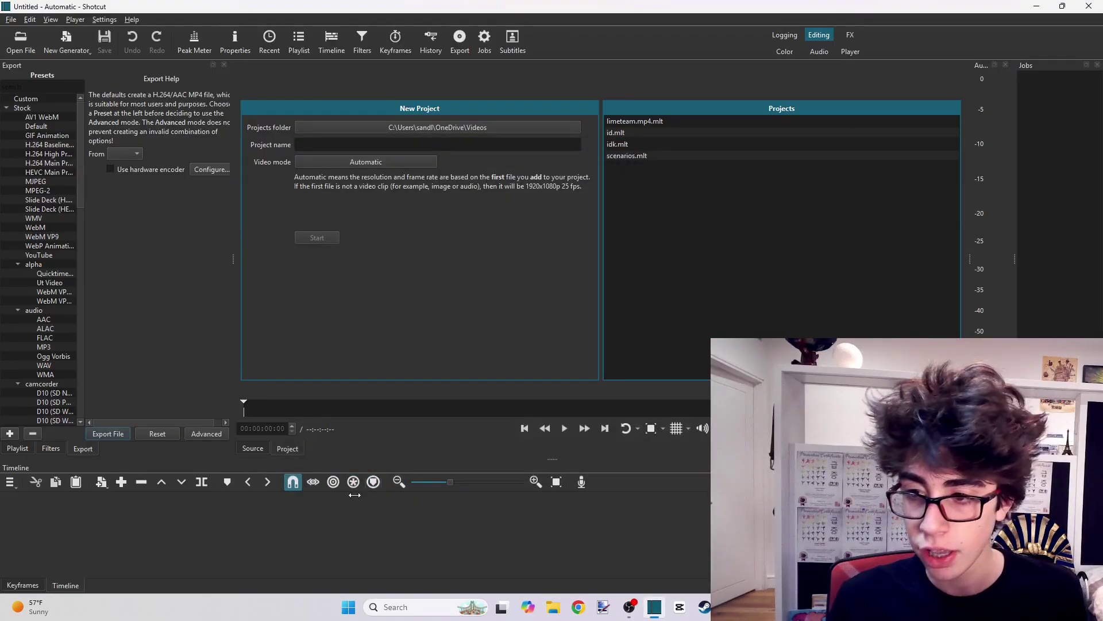
click(353, 482)
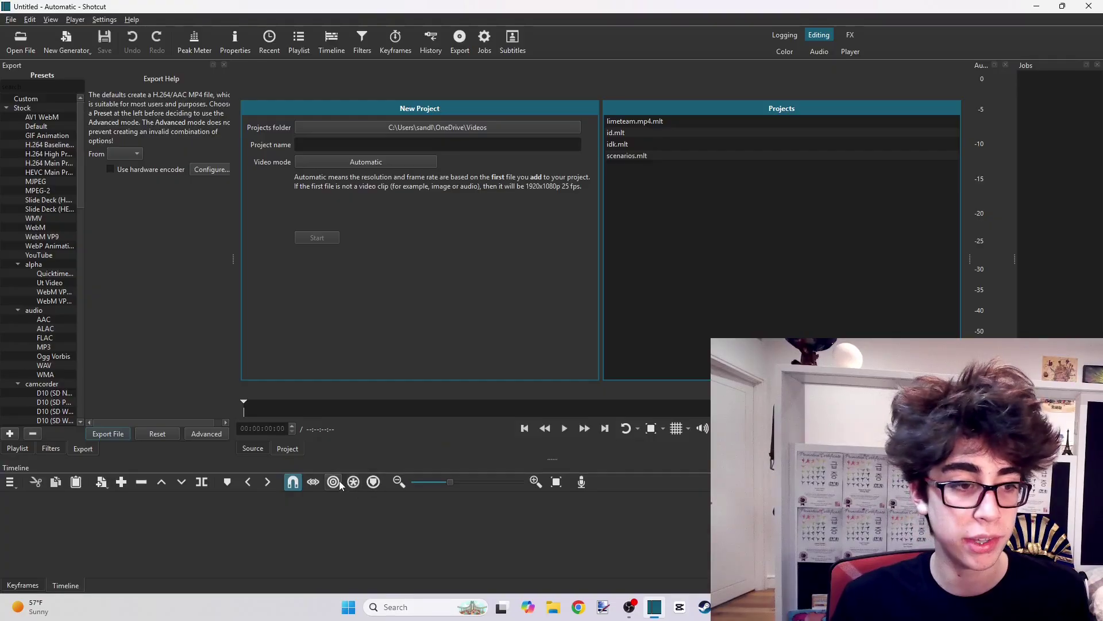
click(373, 482)
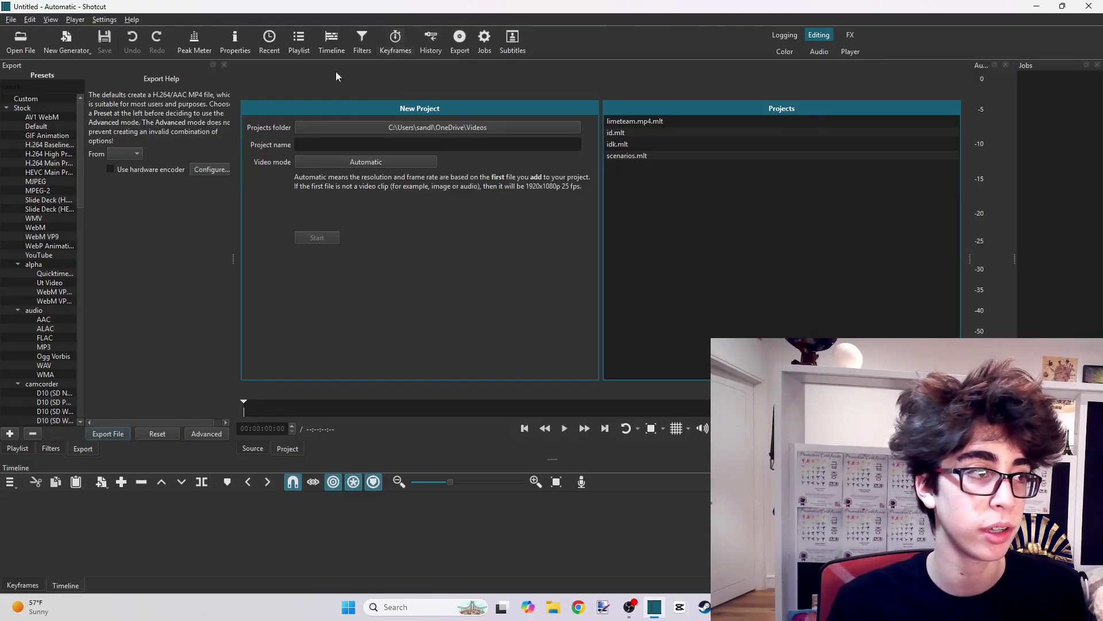
Step: Filter export presets by 'youtub', select the YouTube preset, and close Shotcut
click(15, 86)
text(youtube)
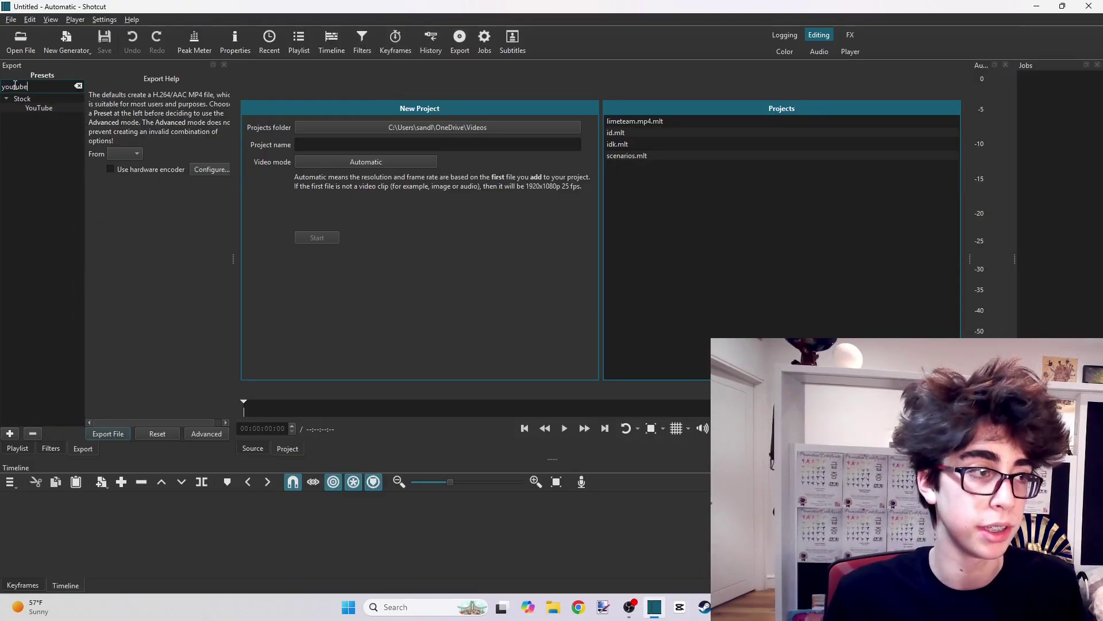
click(11, 110)
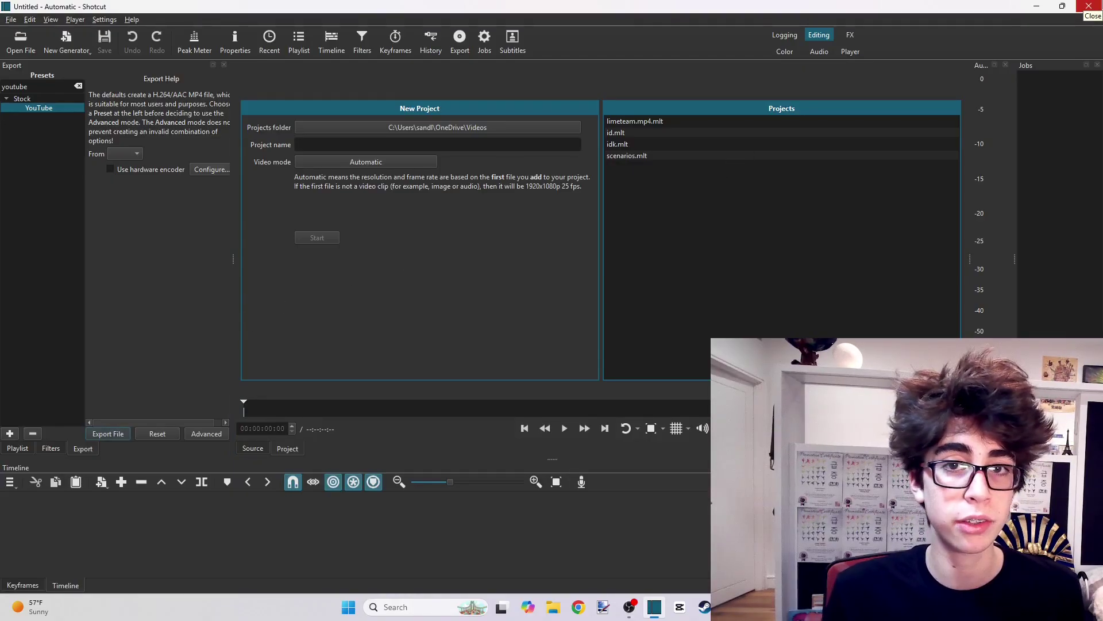
click(1088, 6)
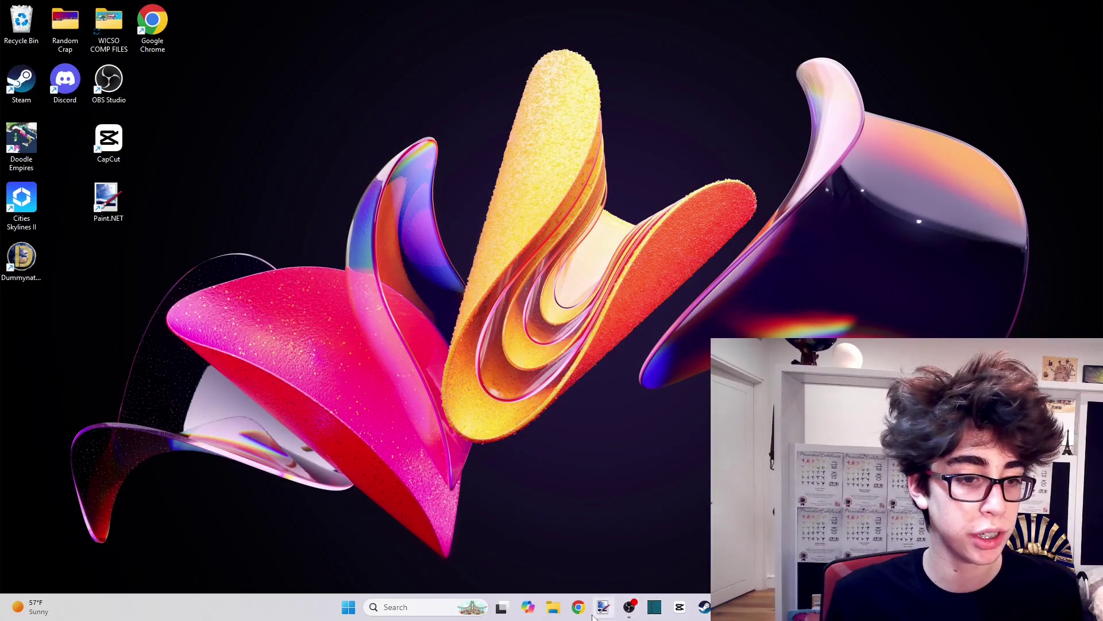
Step: From YouTube in Chrome, open Create > Upload video, then minimize Chrome to the desktop
click(578, 609)
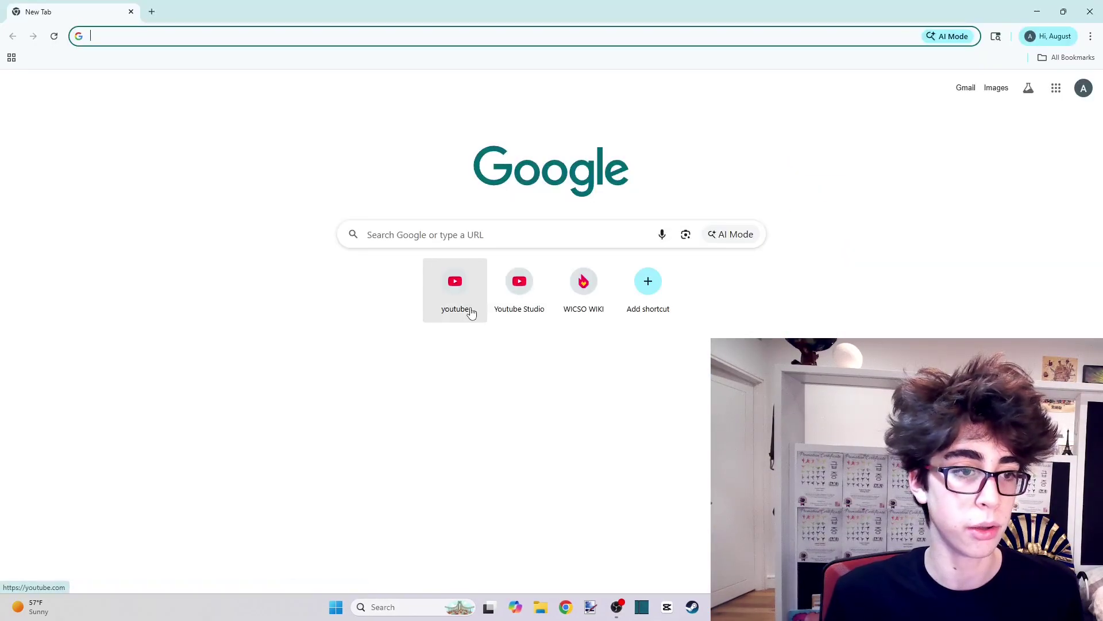
click(470, 312)
click(990, 66)
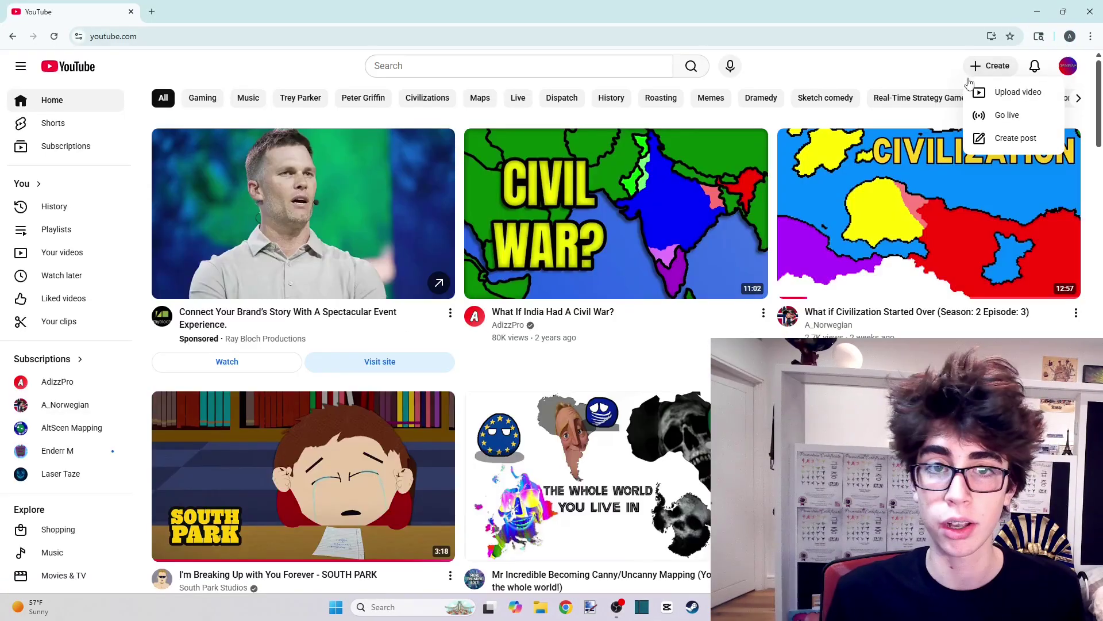
click(1002, 96)
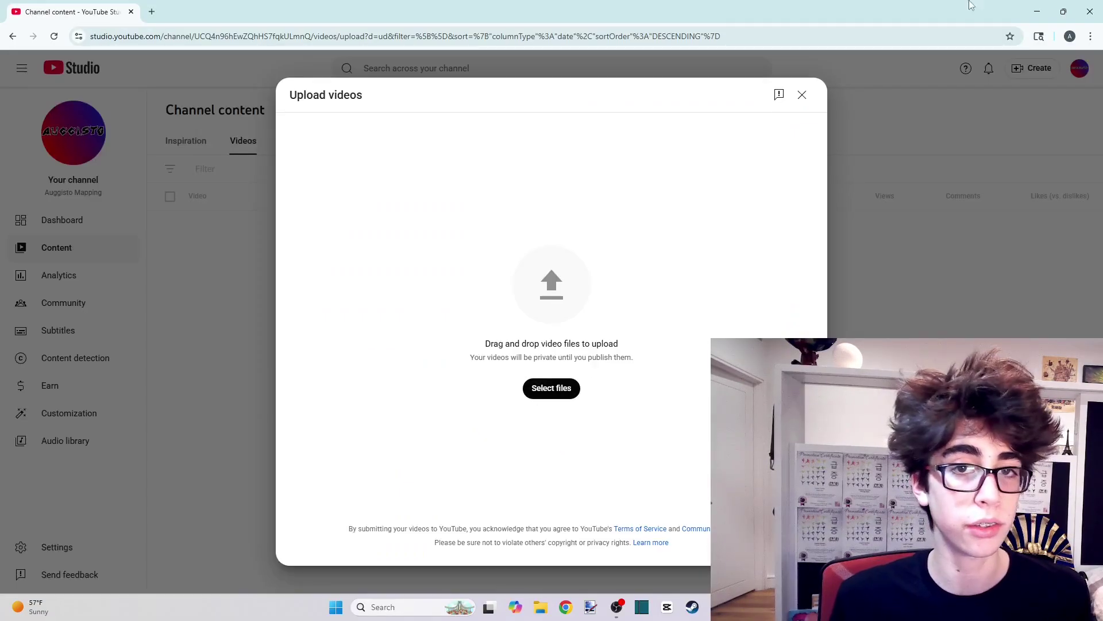
click(1099, 6)
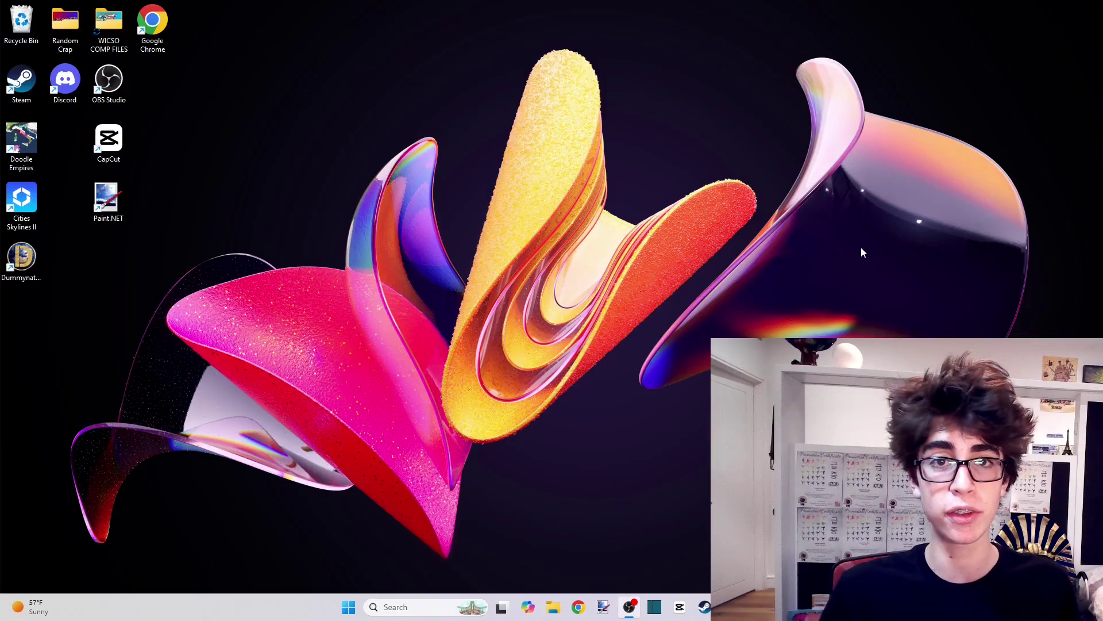
Step: Scroll the Channel content video list, with its two scheduled uploads, then close Chrome
click(578, 607)
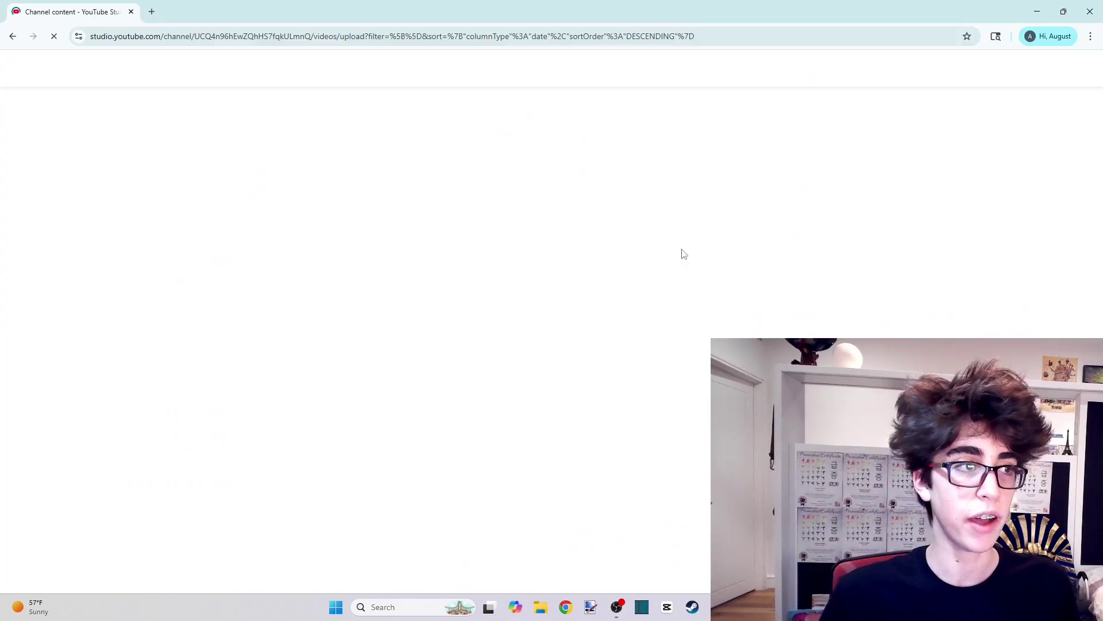
scroll(293, 201, down, 2)
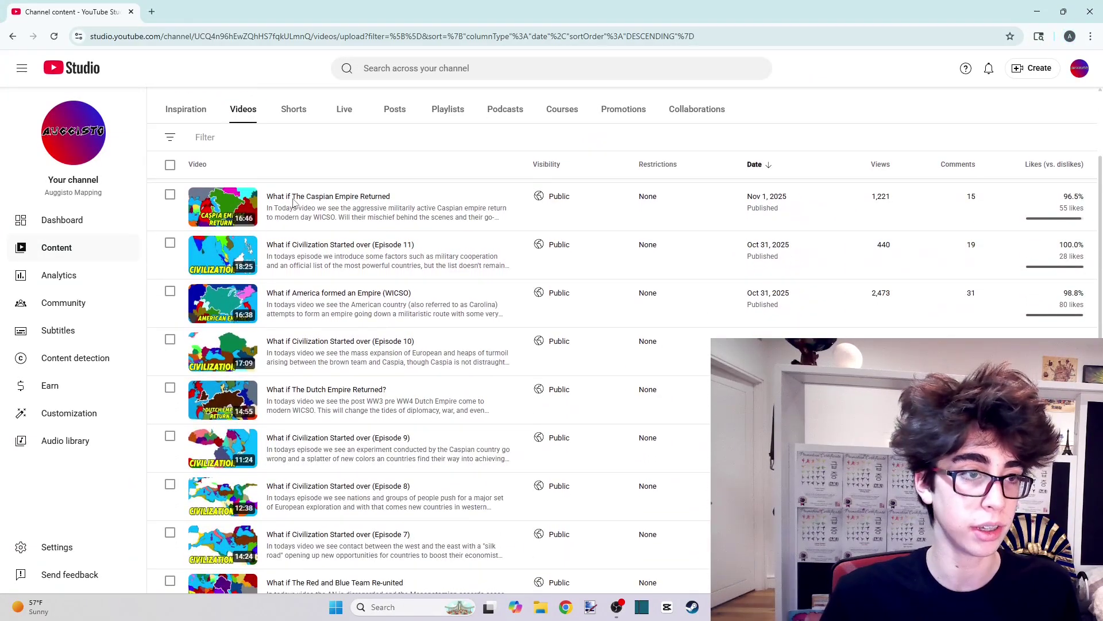
scroll(293, 201, up, 3)
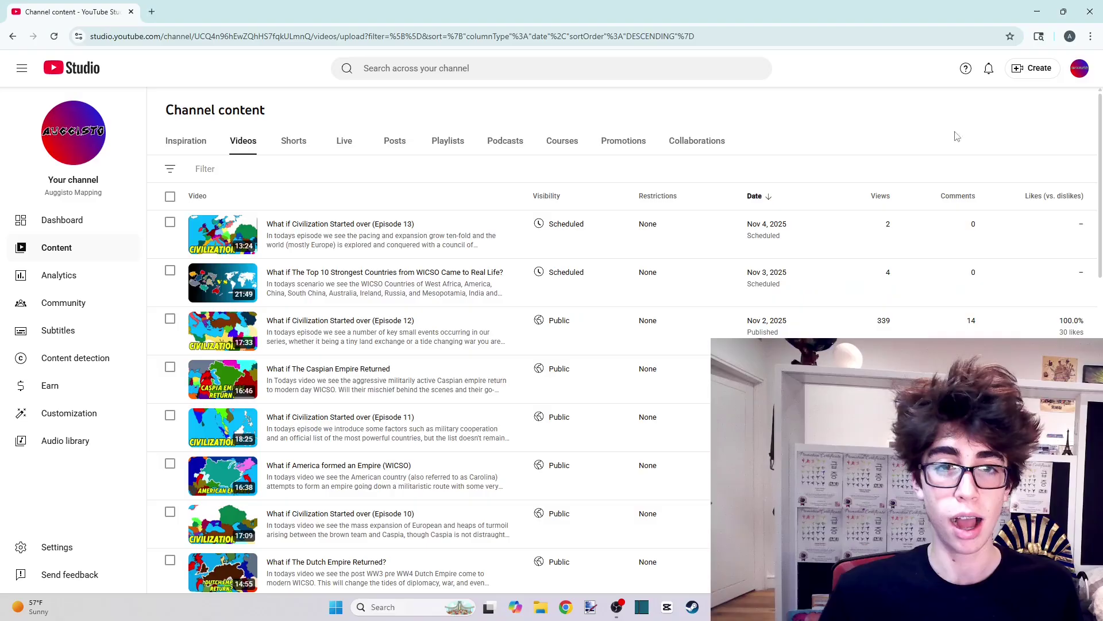
scroll(1095, 146, down, 1)
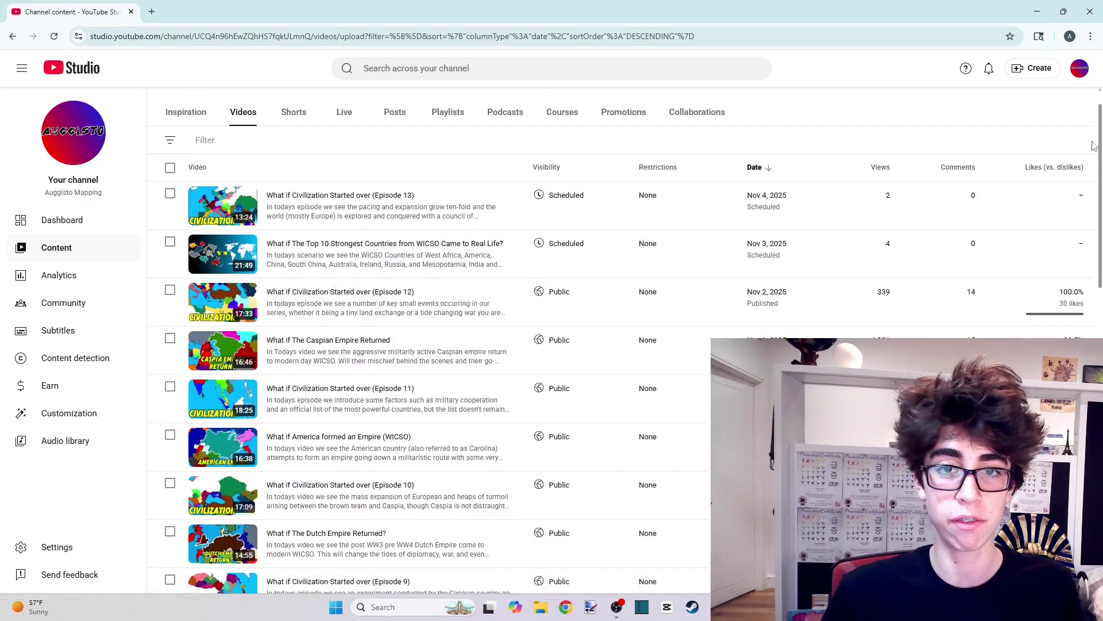
scroll(1094, 145, down, 15)
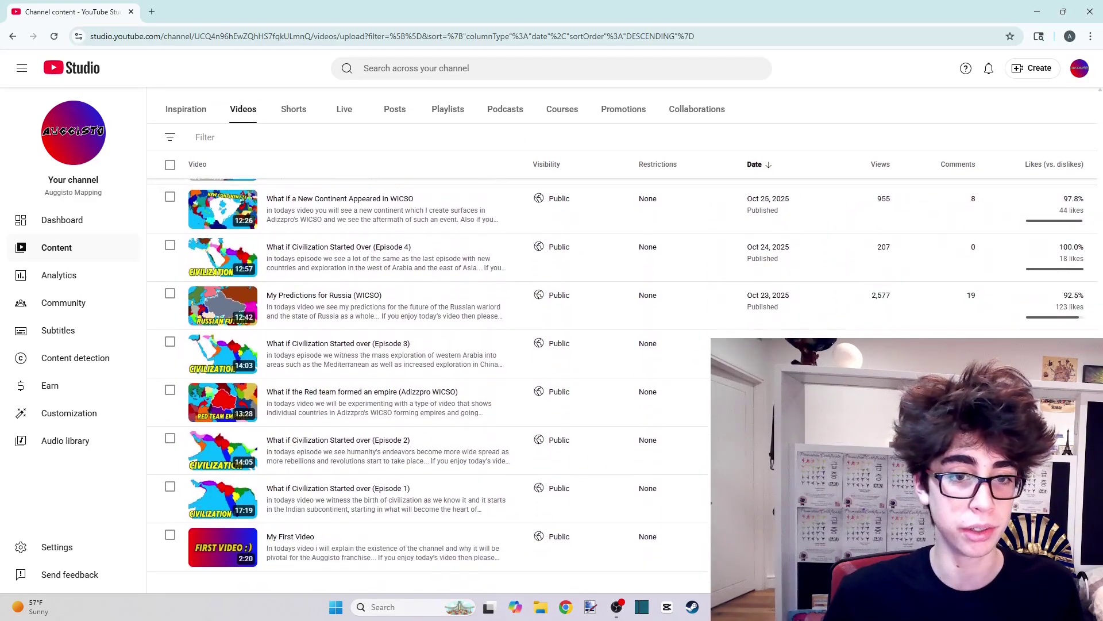
scroll(616, 373, up, 3)
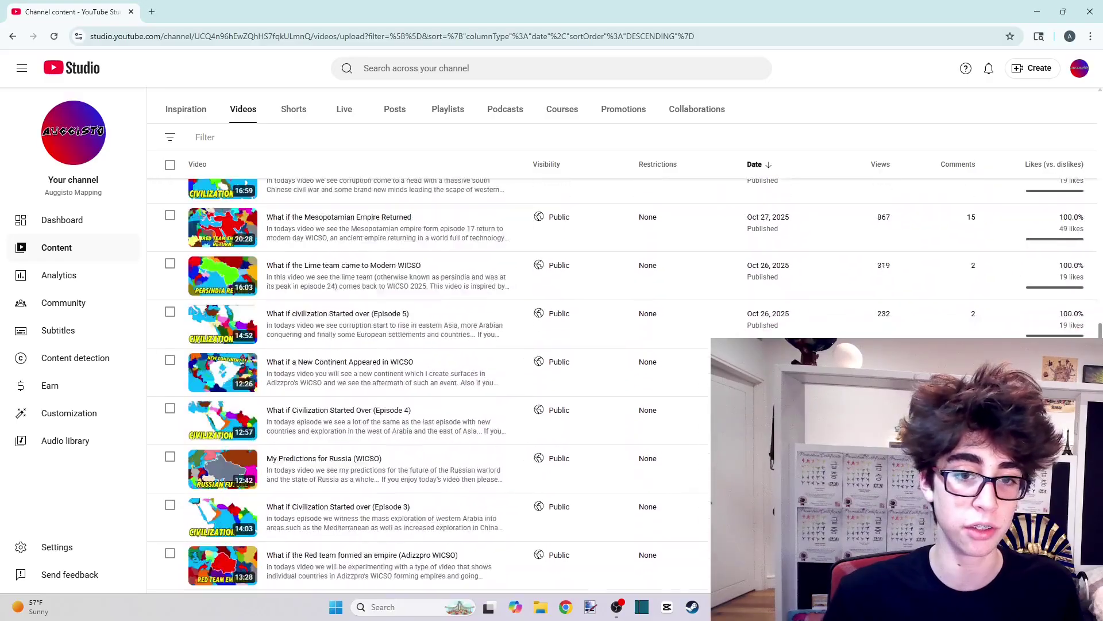
scroll(979, 129, up, 10)
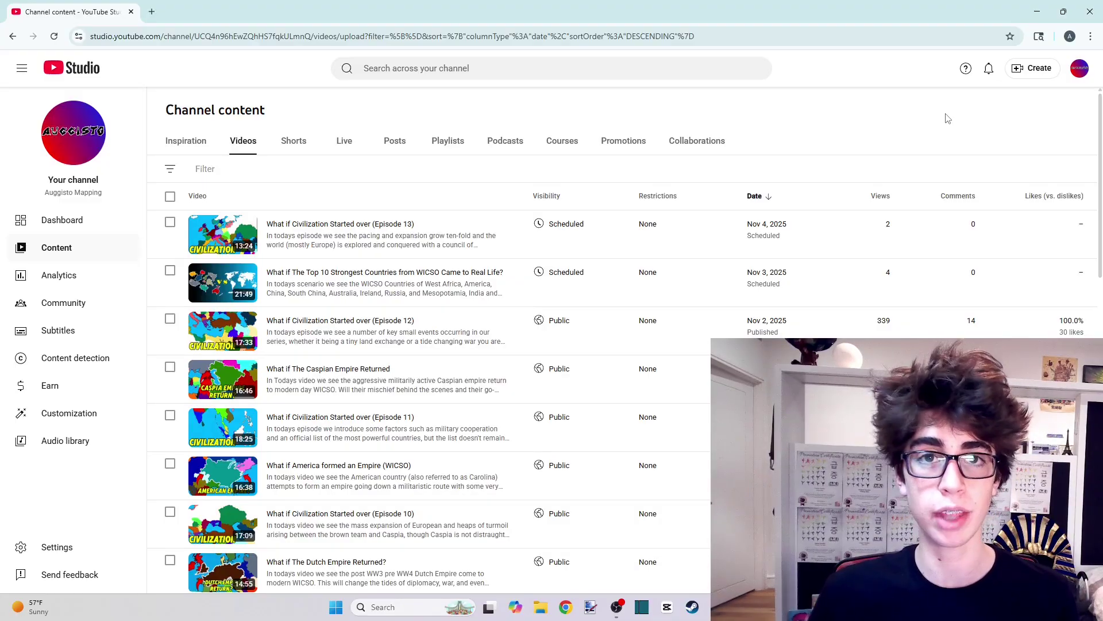
click(1090, 12)
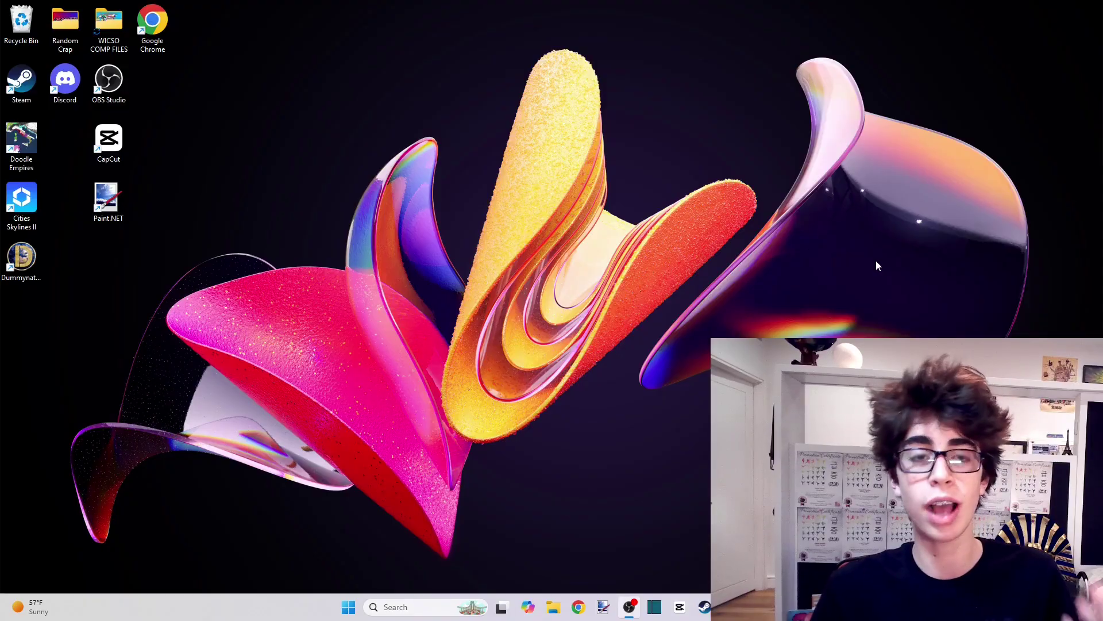